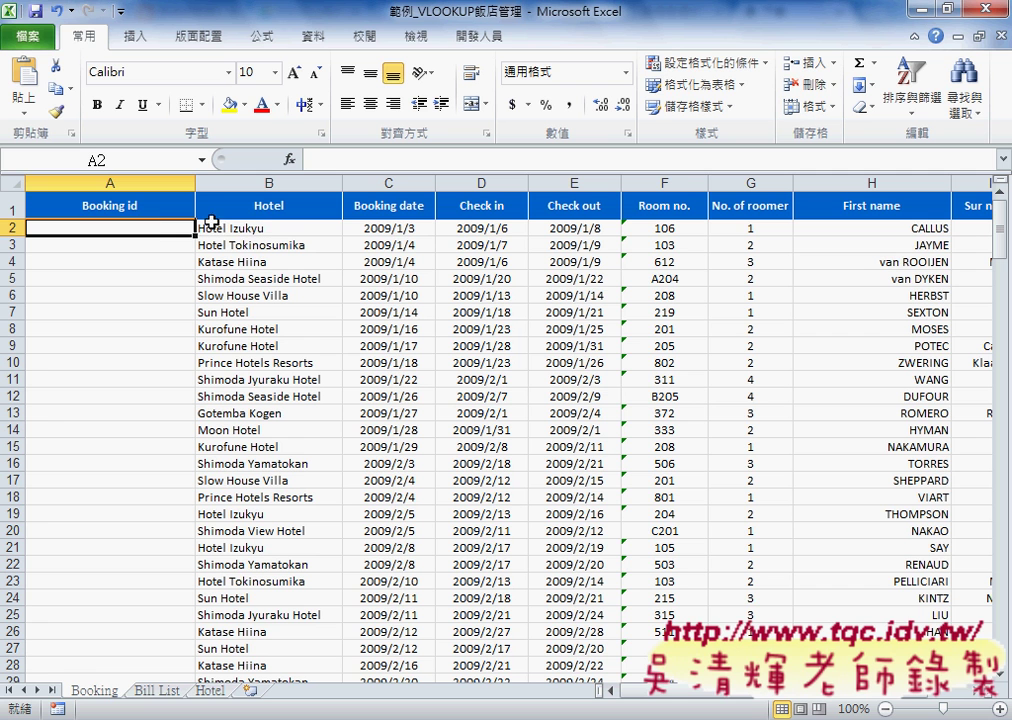
- Select Booking id cell A2, then show the Hotel sheet with the Formulas ribbon
left_click(258, 230)
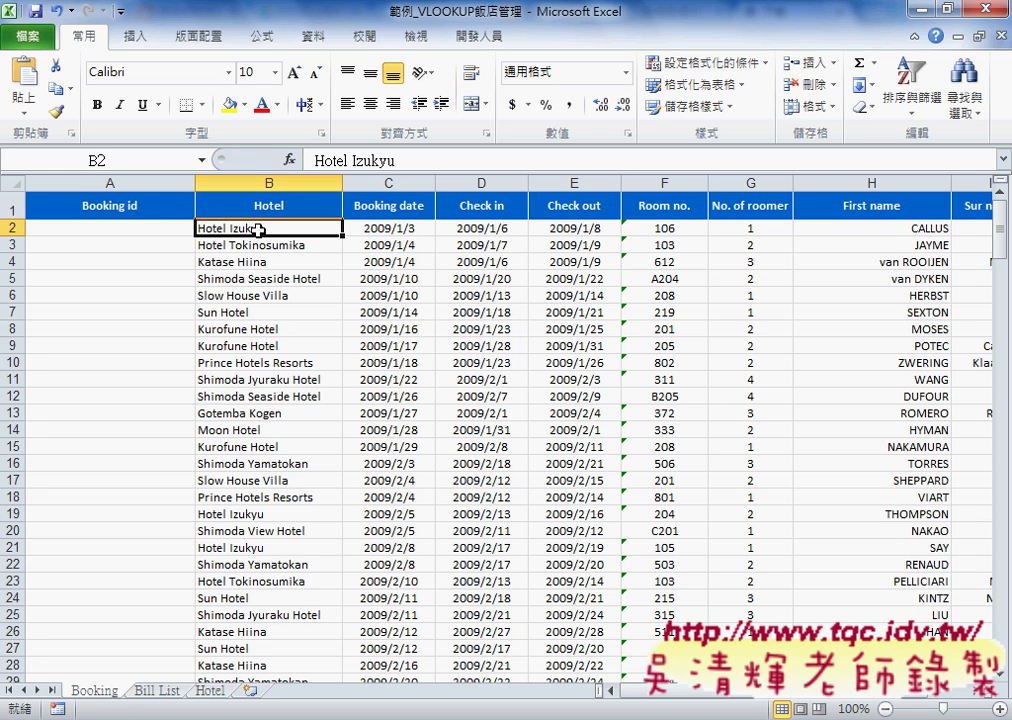
left_click(155, 231)
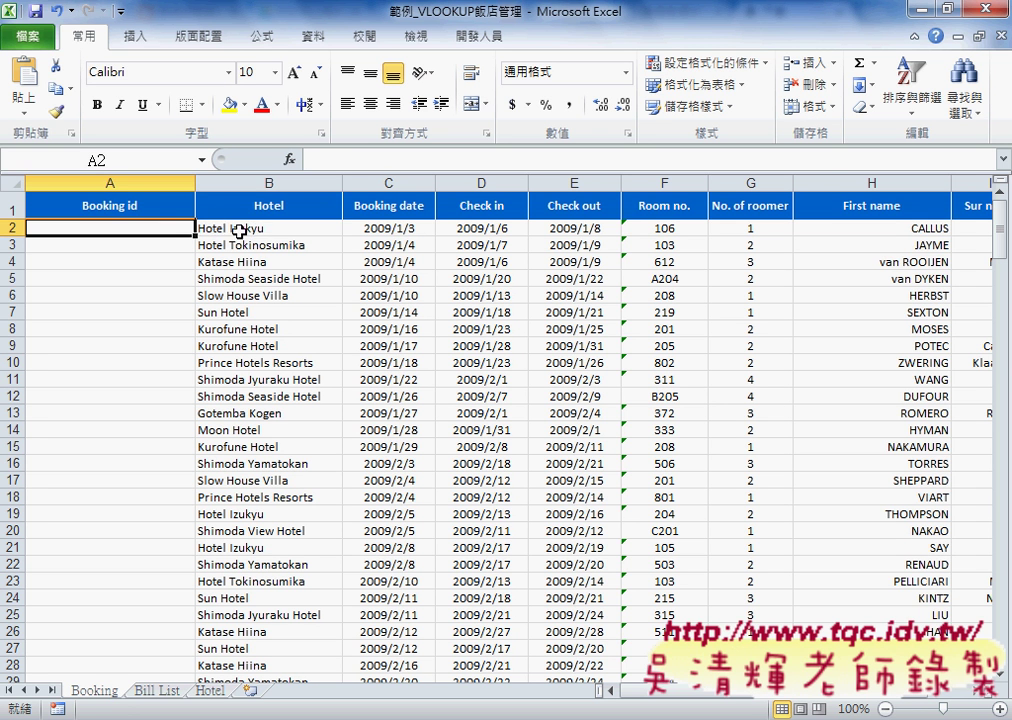
left_click(250, 229)
left_click(153, 229)
left_click(208, 690)
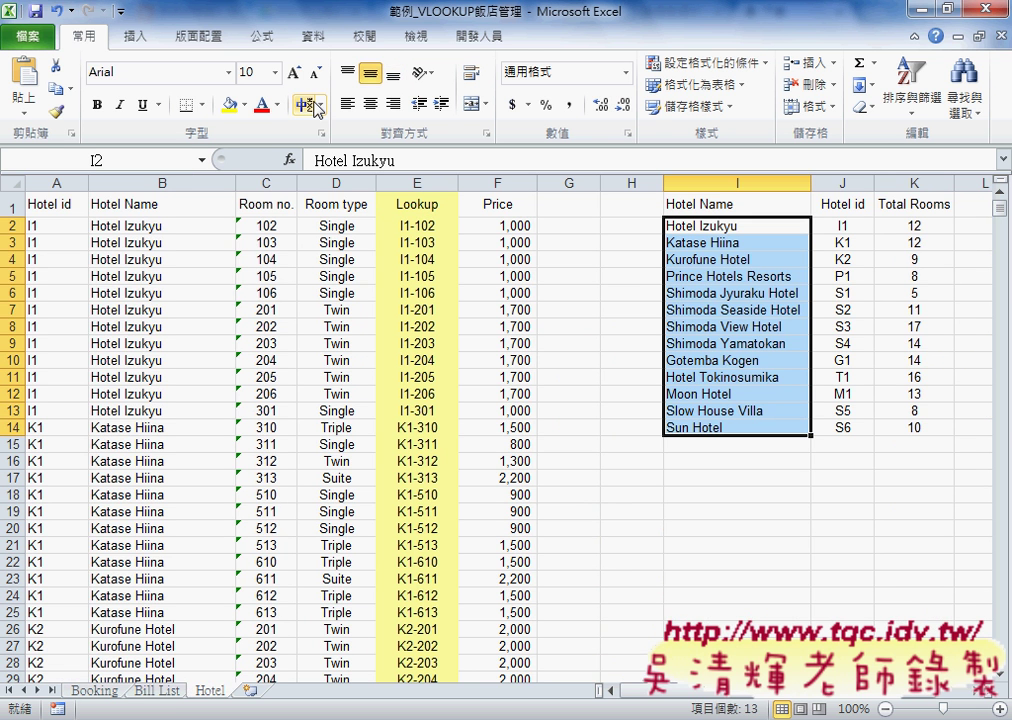
left_click(265, 38)
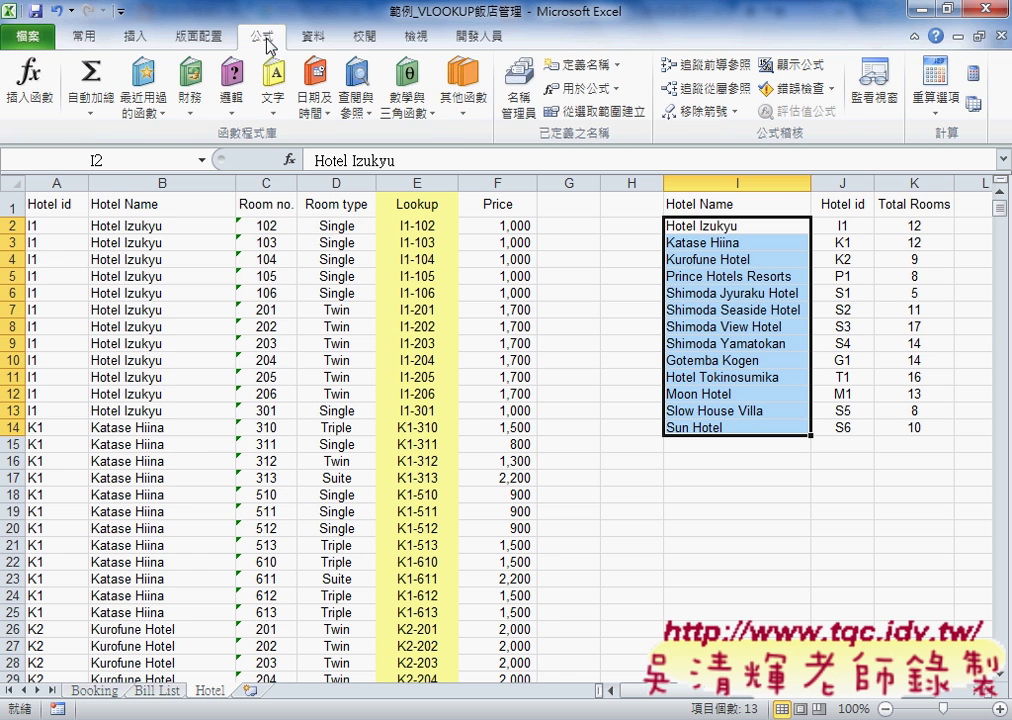
- Open Name Manager and inspect the ranges that Hotel and HotelDetail refer to
left_click(519, 90)
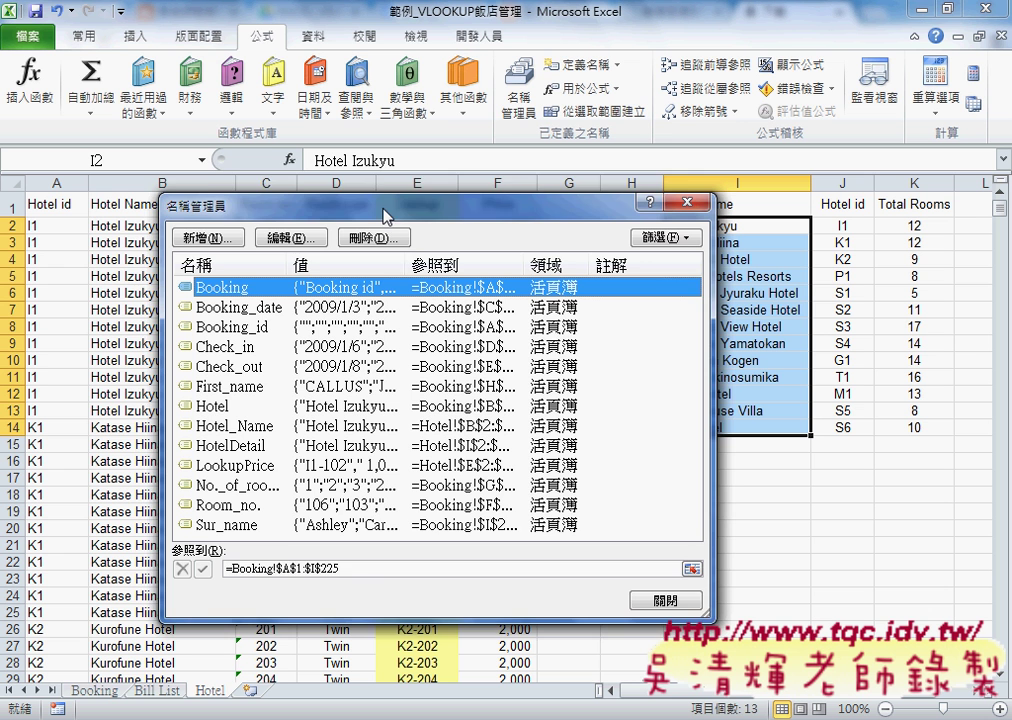
mouse_move(385, 215)
left_mouse_down()
mouse_move(371, 188)
mouse_move(360, 190)
left_mouse_up()
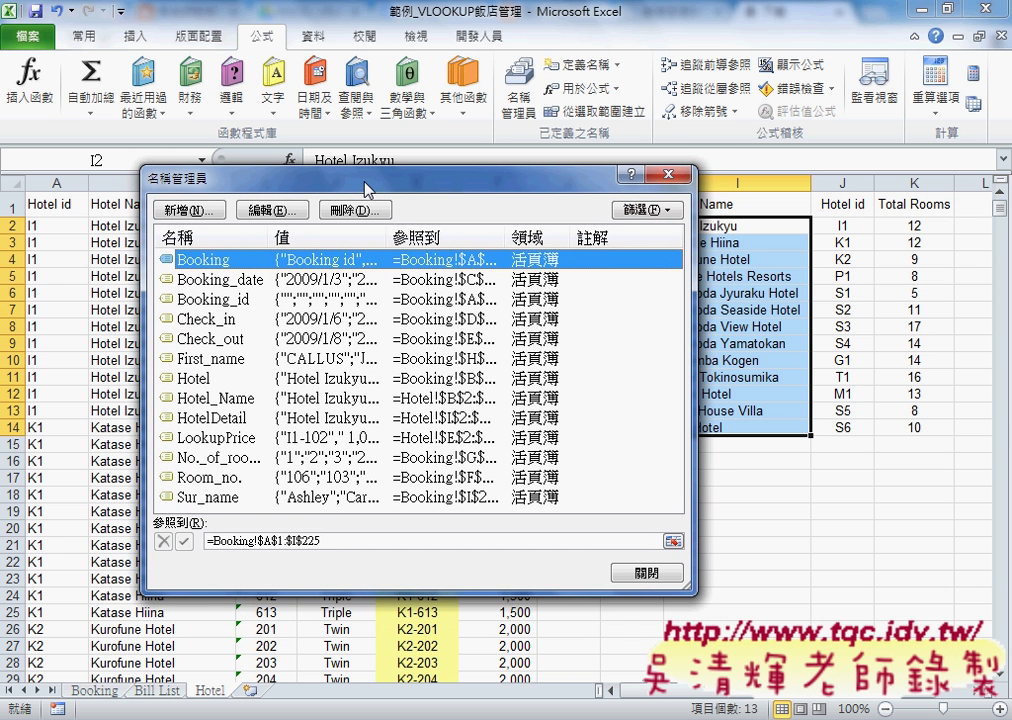
left_click(313, 382)
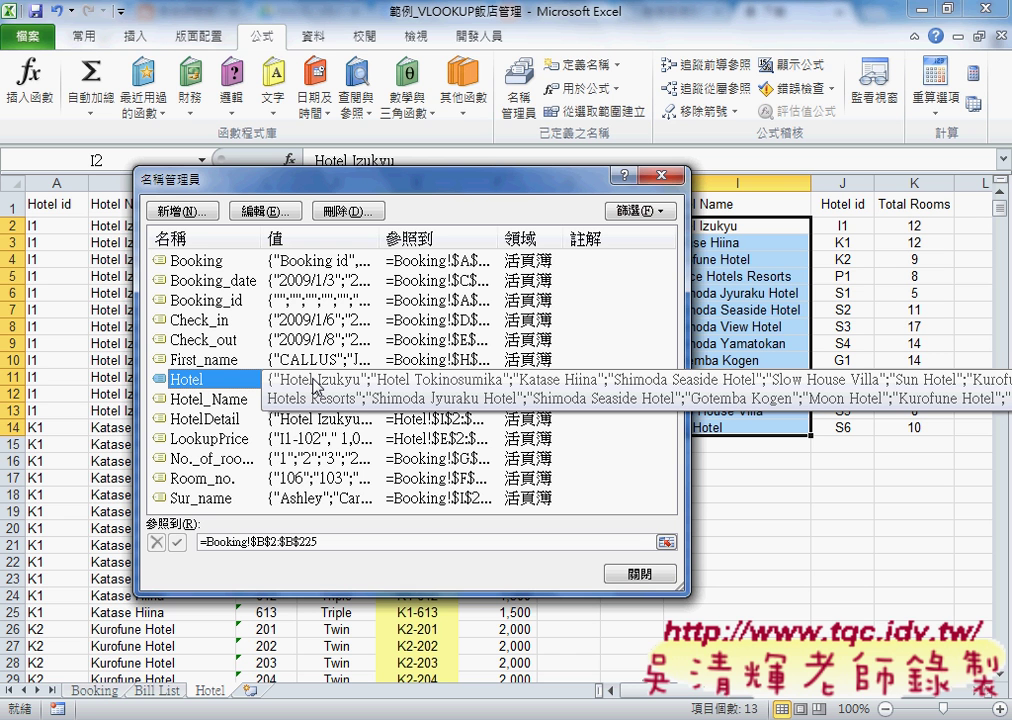
left_click(218, 420)
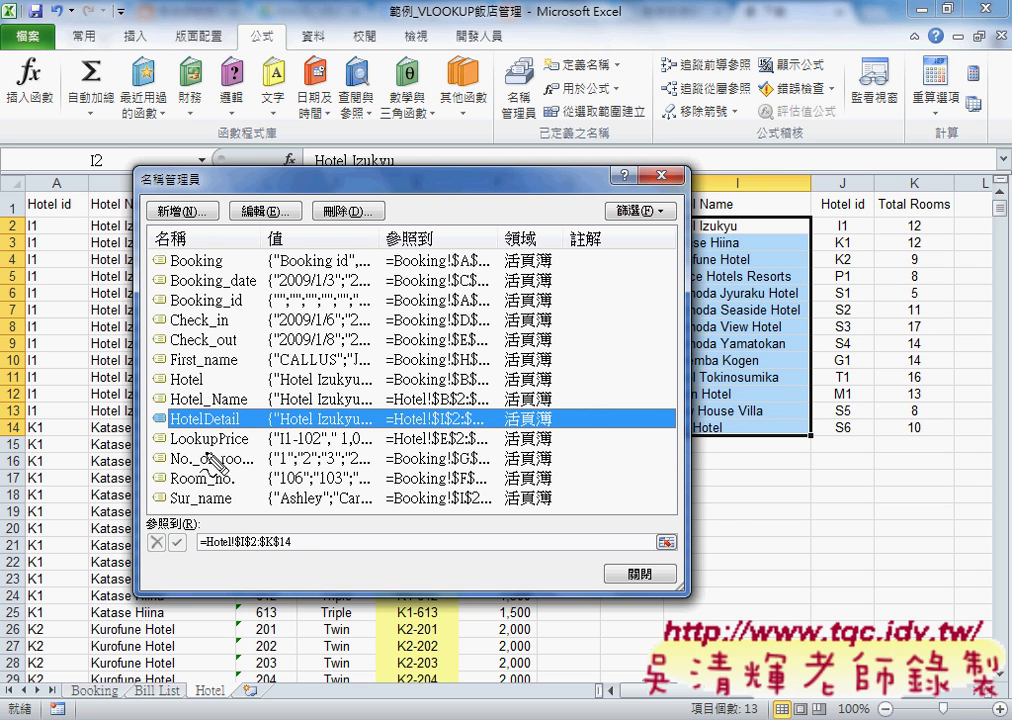
- Highlight HotelDetail and its Refers-to range starting at Hotel!$I$2
mouse_move(170, 430)
left_mouse_down()
mouse_move(250, 424)
mouse_move(149, 431)
left_mouse_up()
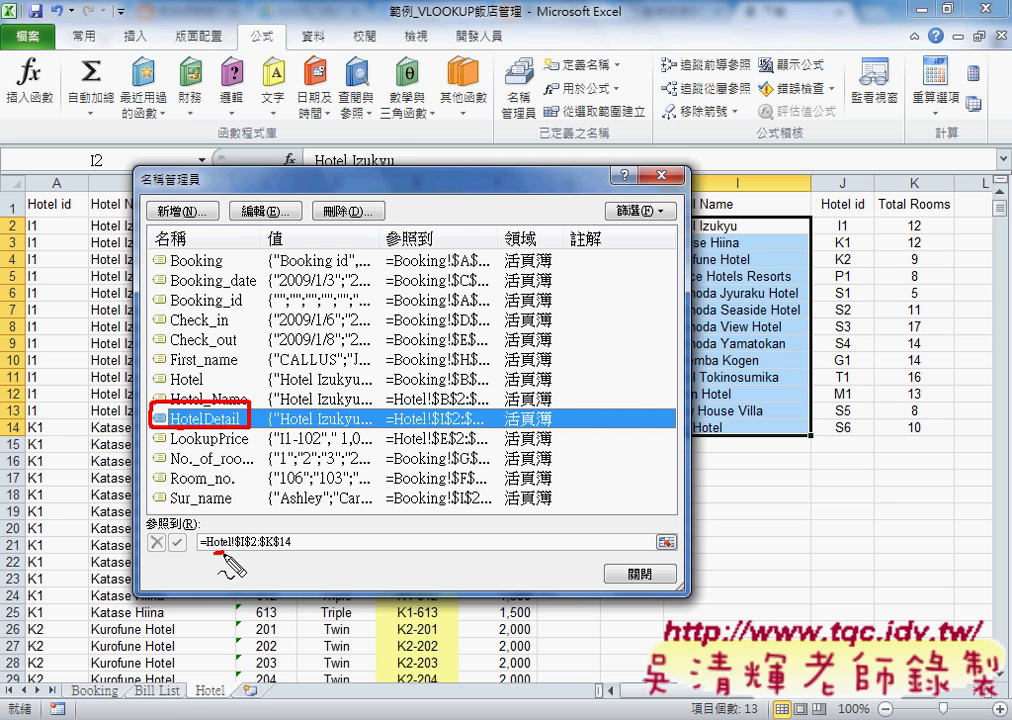
left_click_drag(200, 555, 222, 553)
left_click_drag(234, 680, 198, 699)
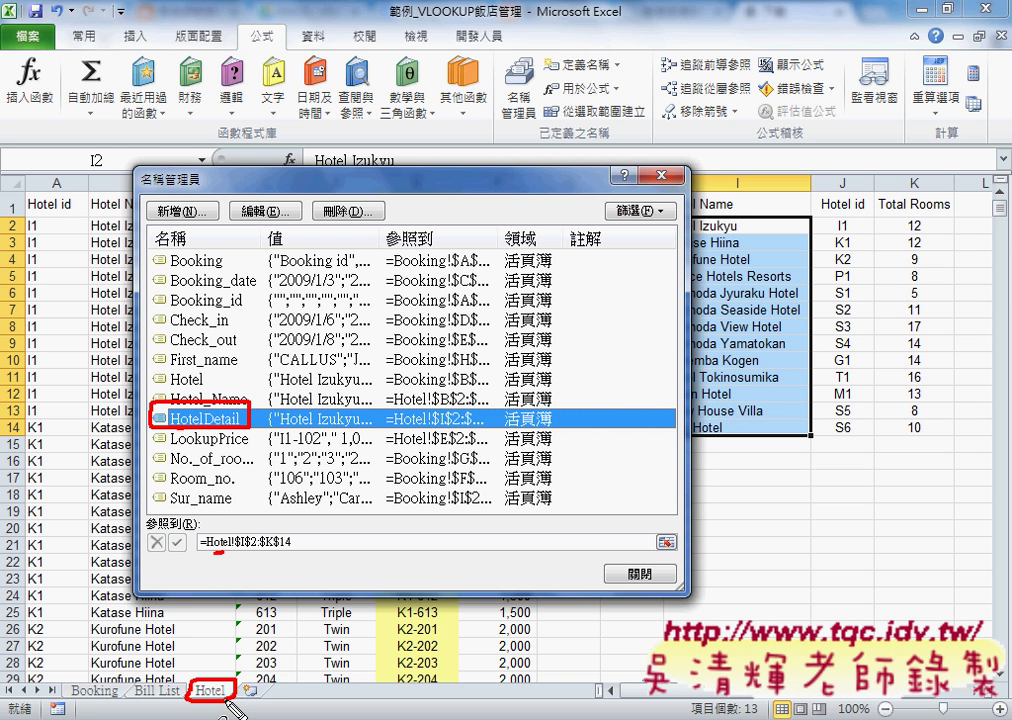
left_click_drag(238, 549, 290, 549)
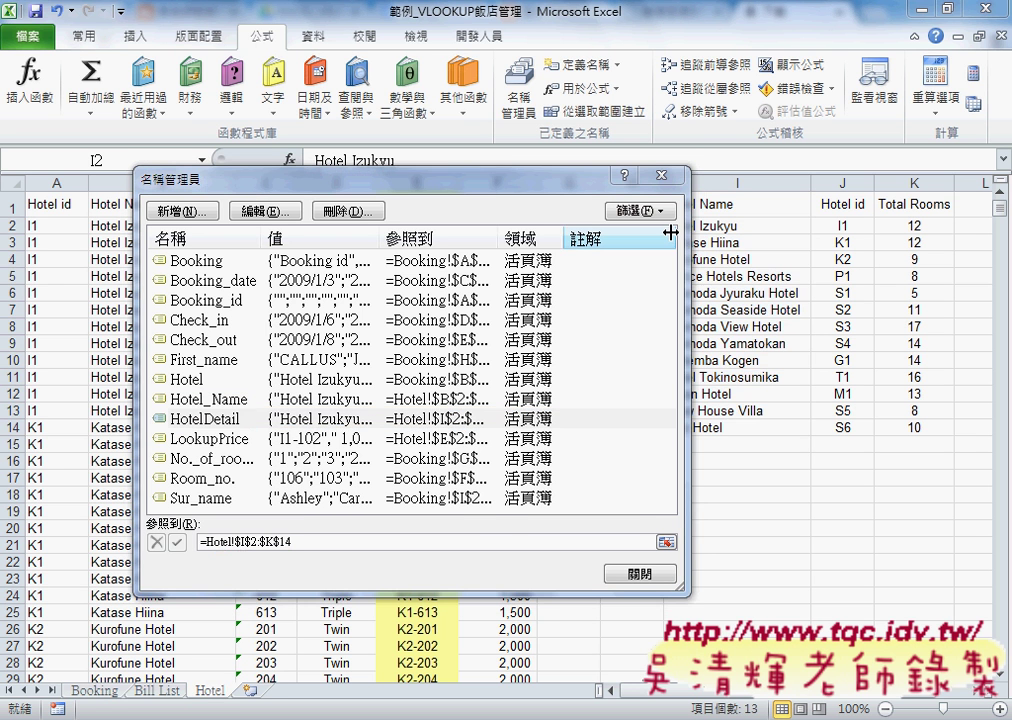
left_click_drag(502, 193, 430, 196)
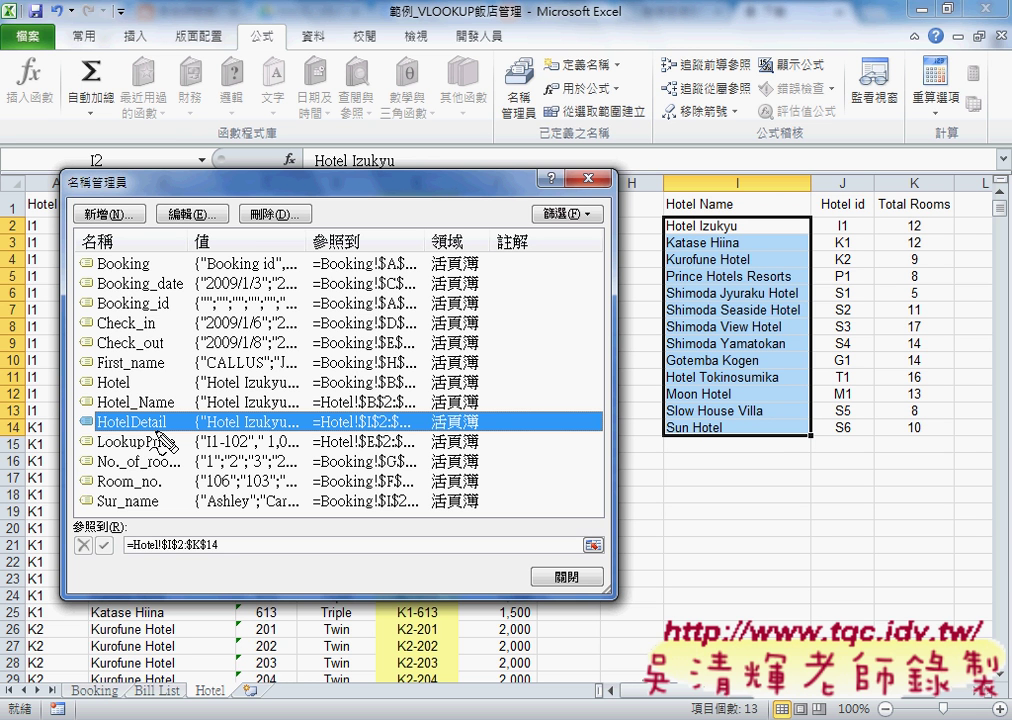
mouse_move(130, 423)
left_mouse_down()
mouse_move(90, 430)
mouse_move(165, 432)
left_mouse_up()
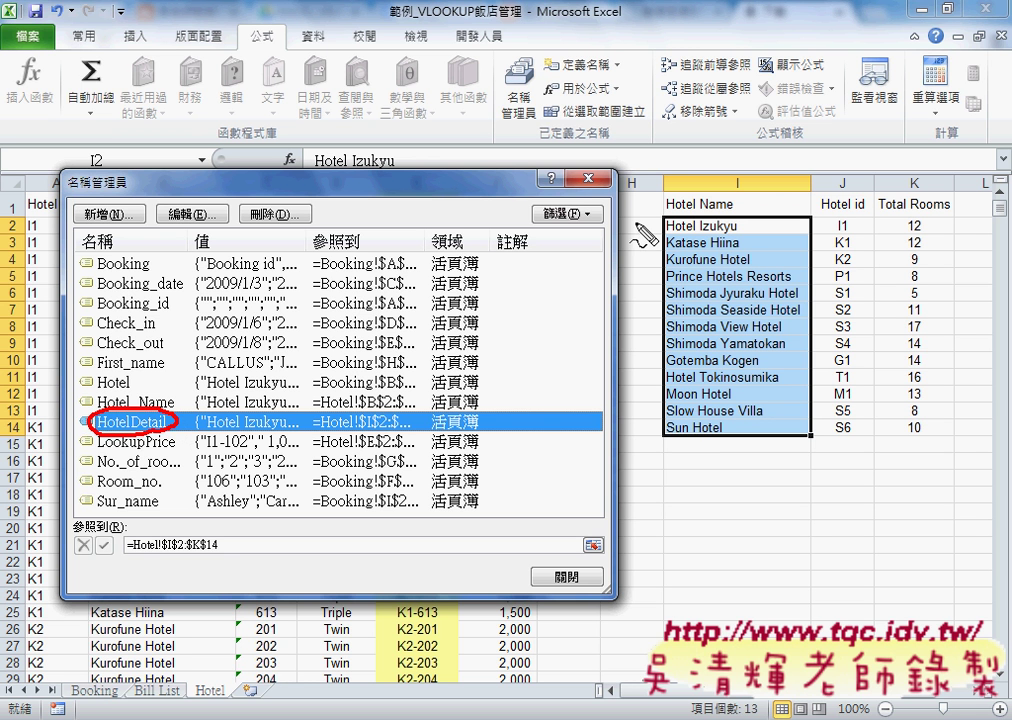
left_click_drag(668, 220, 670, 437)
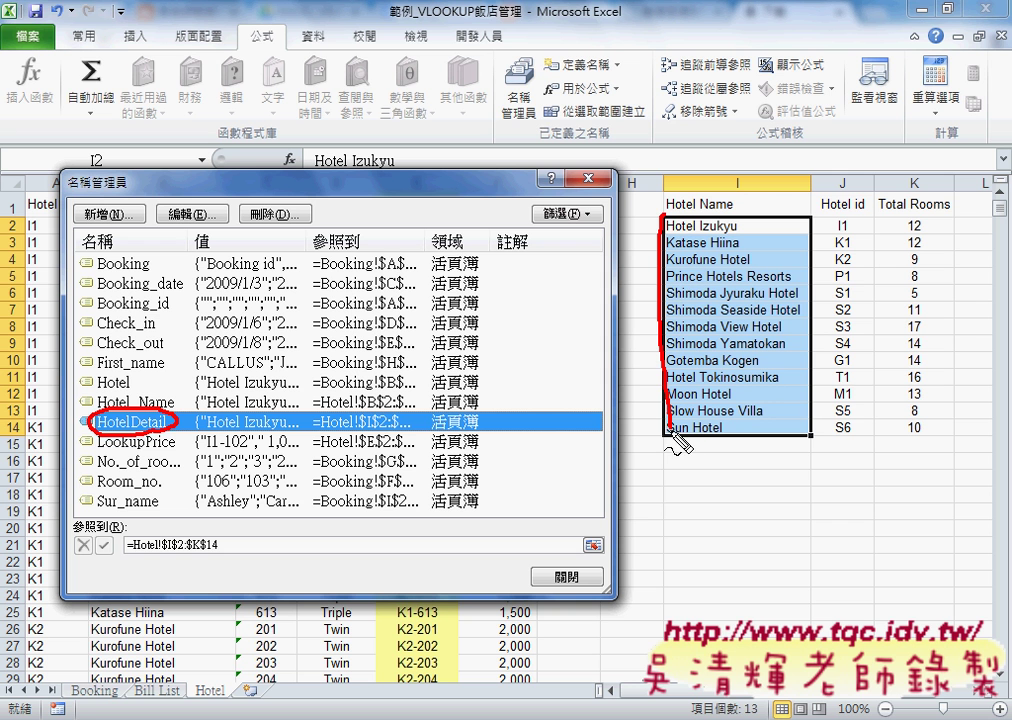
left_click_drag(672, 222, 800, 440)
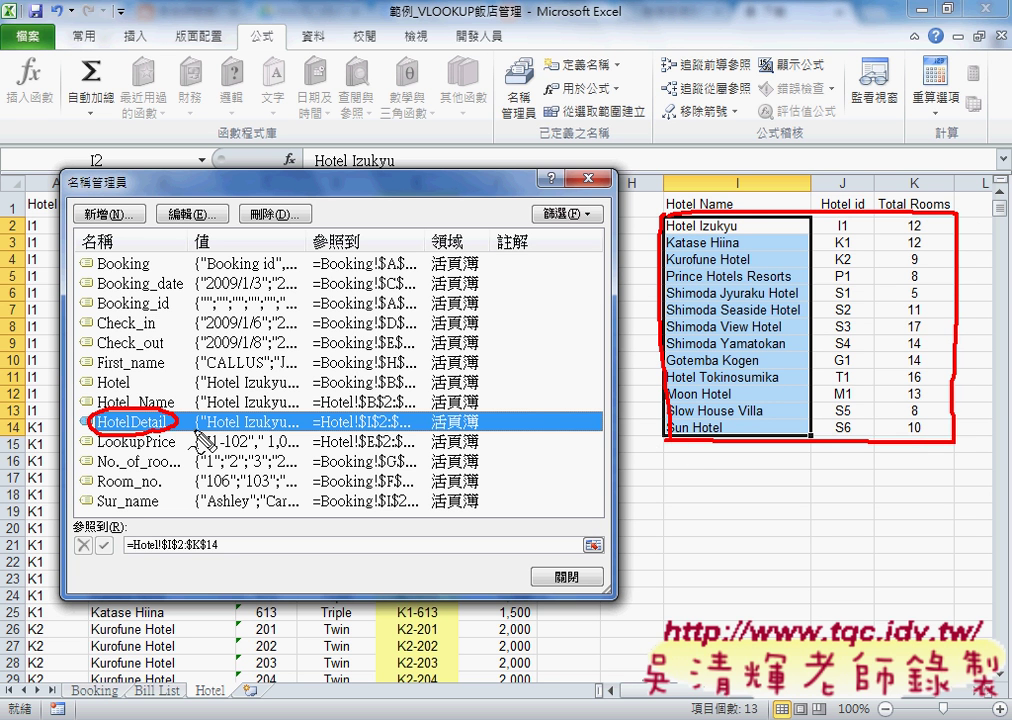
left_click_drag(165, 559, 220, 557)
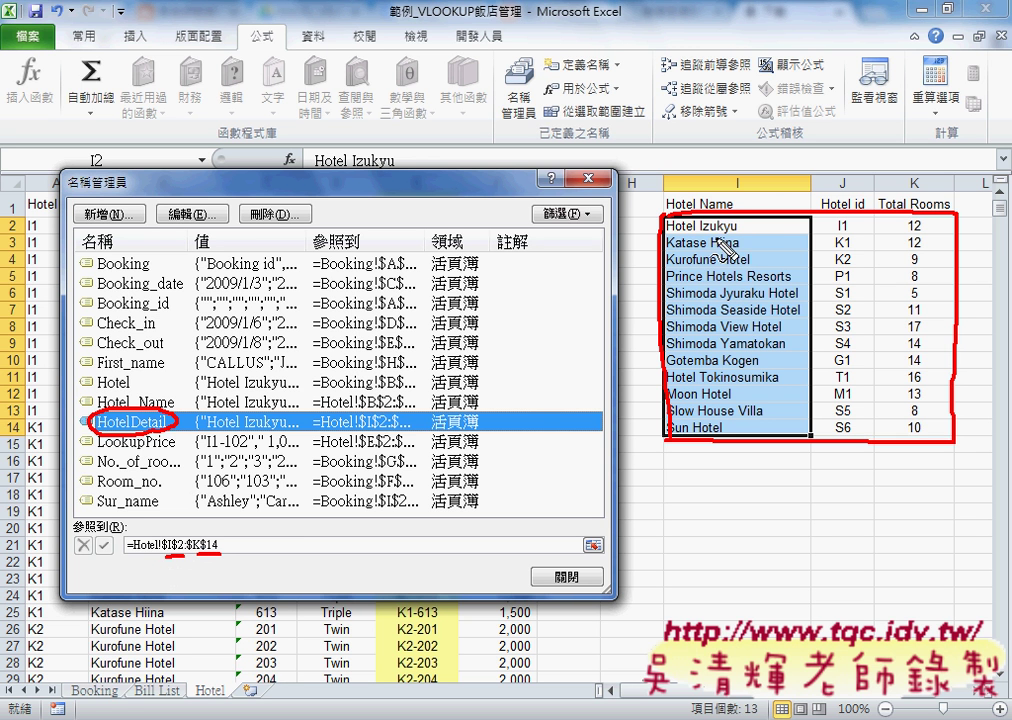
left_click_drag(676, 238, 736, 236)
left_click_drag(835, 234, 852, 233)
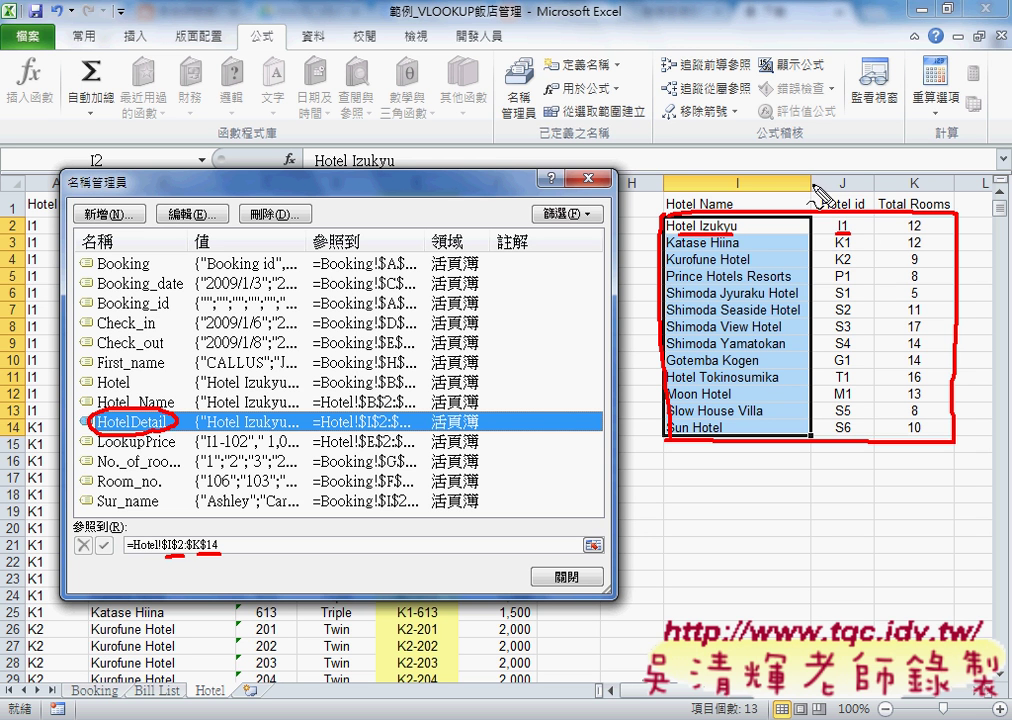
left_click_drag(746, 151, 743, 165)
left_click_drag(837, 160, 862, 166)
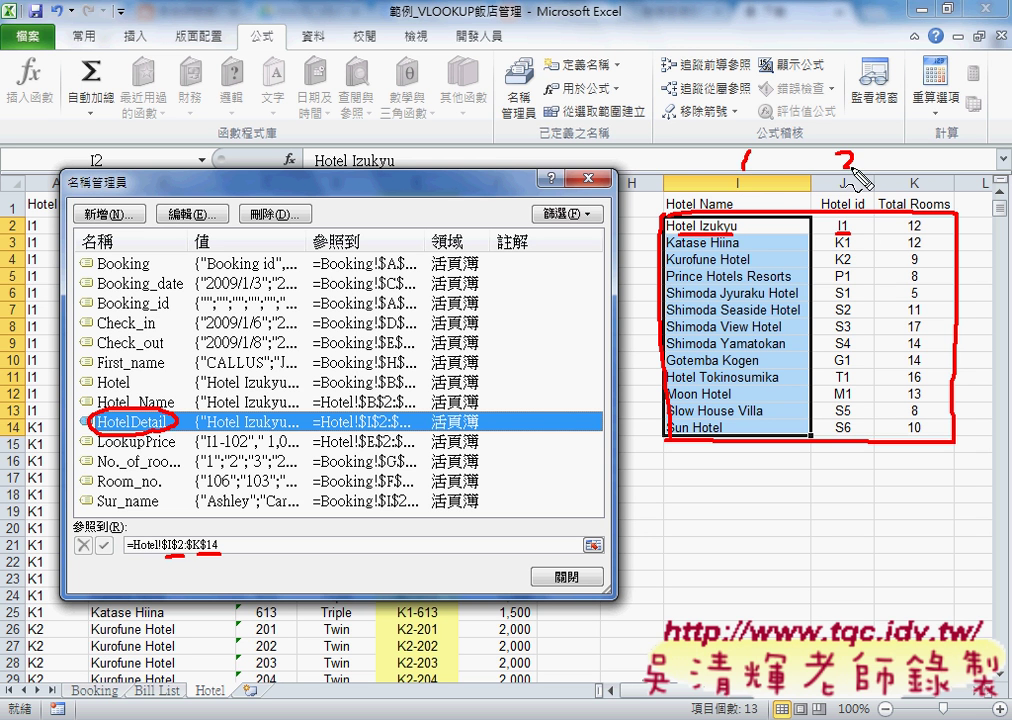
left_click_drag(740, 157, 747, 150)
mouse_move(746, 85)
left_mouse_down()
mouse_move(746, 133)
mouse_move(752, 121)
left_mouse_up()
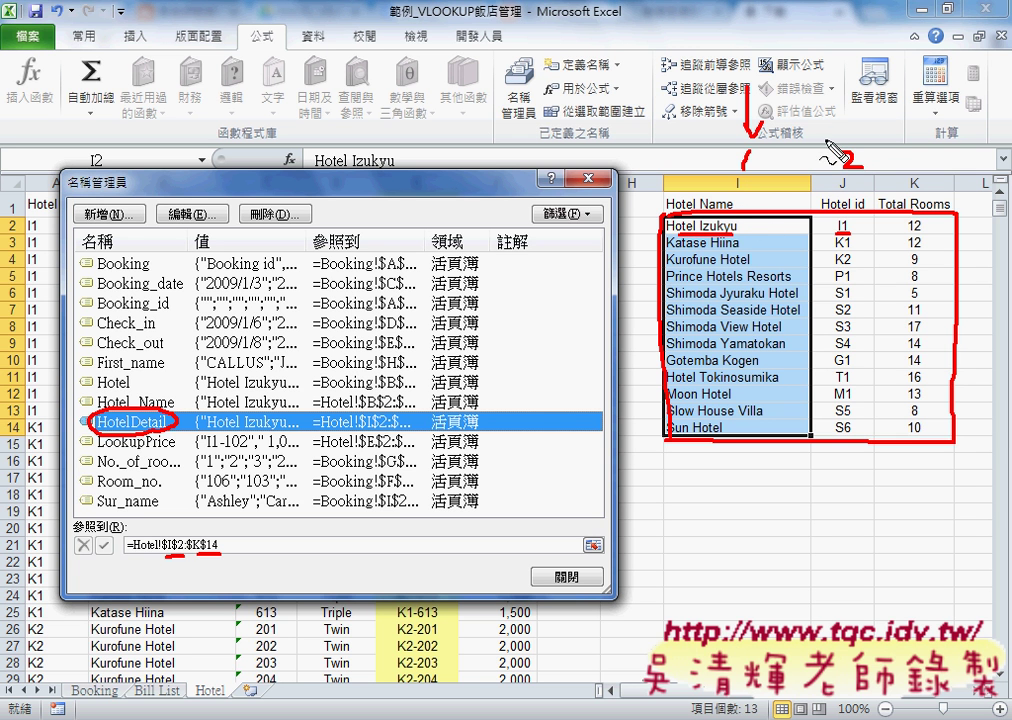
left_click_drag(852, 138, 840, 140)
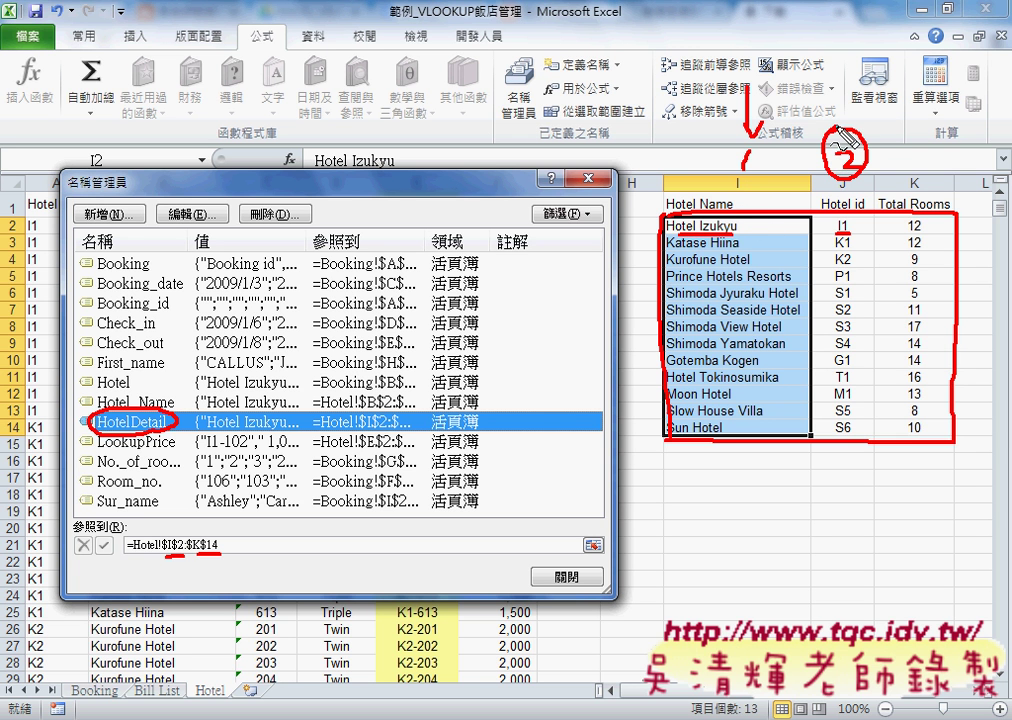
key("Escape")
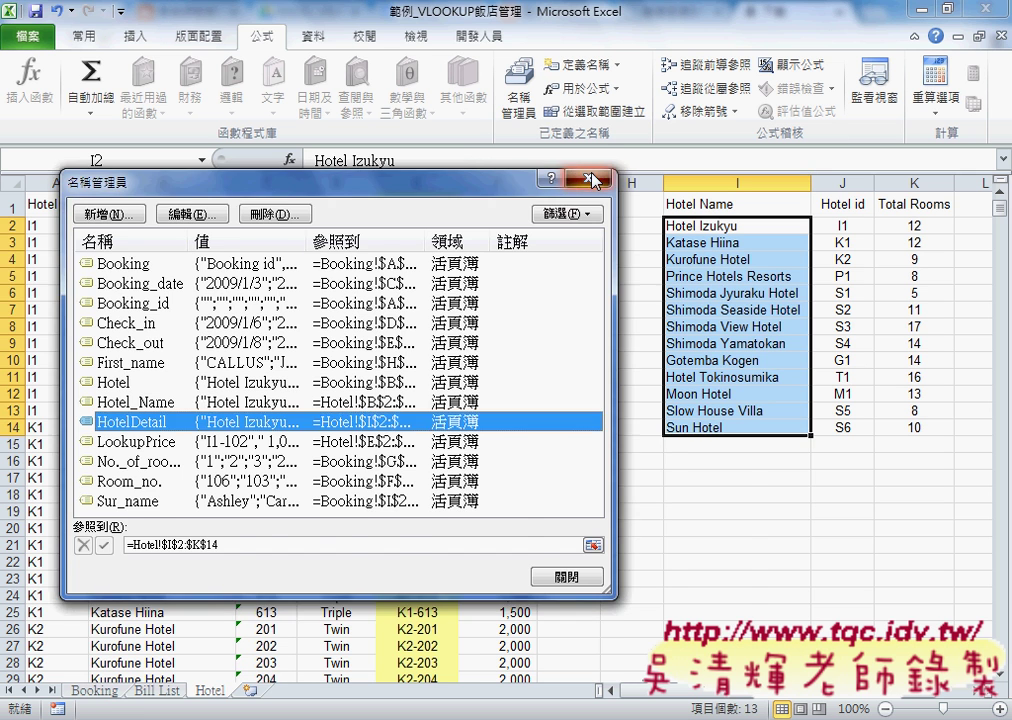
left_click(593, 180)
- On the Booking sheet, select A2 and pick VLOOKUP from Insert Function's Lookup & Reference category
left_click(94, 690)
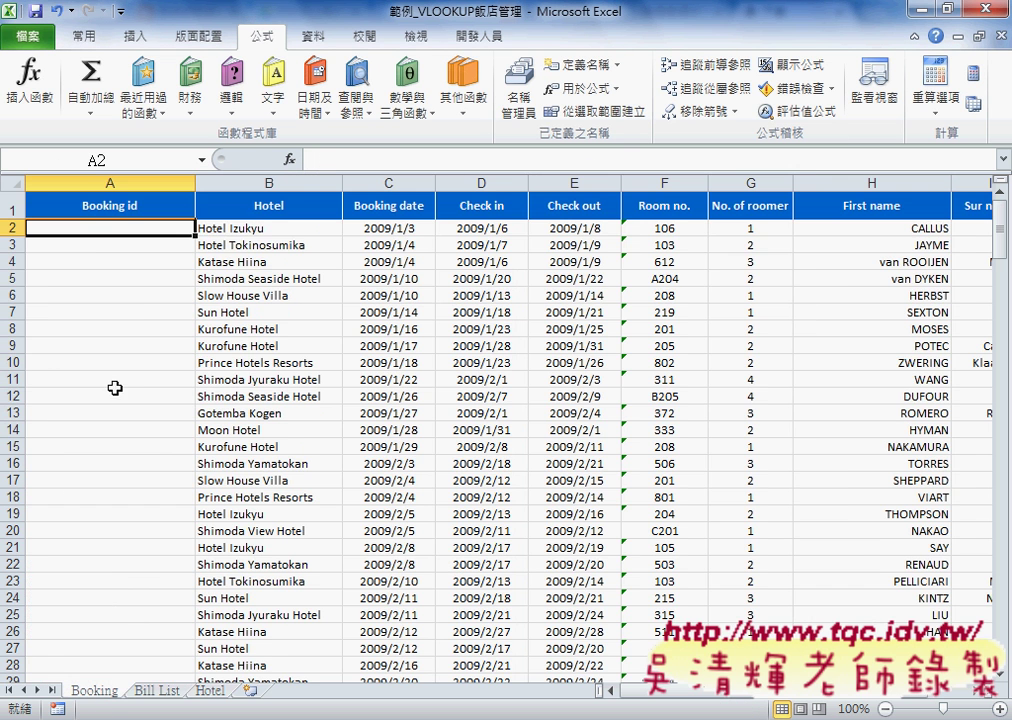
left_click(262, 230)
left_click(145, 229)
left_click(290, 160)
left_click(345, 308)
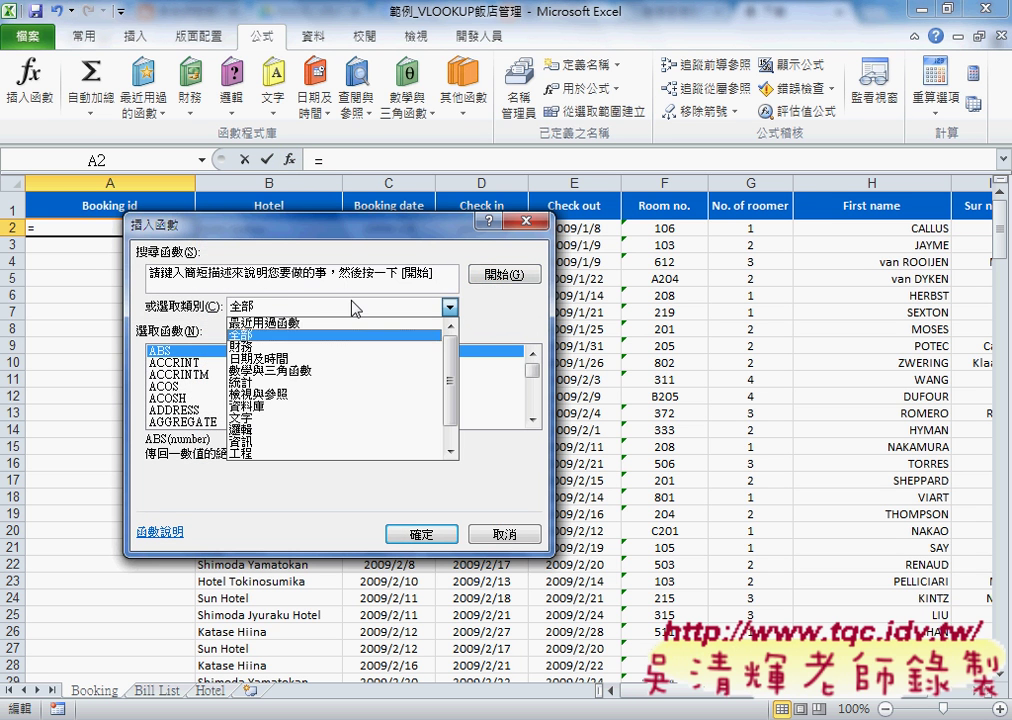
left_click(357, 394)
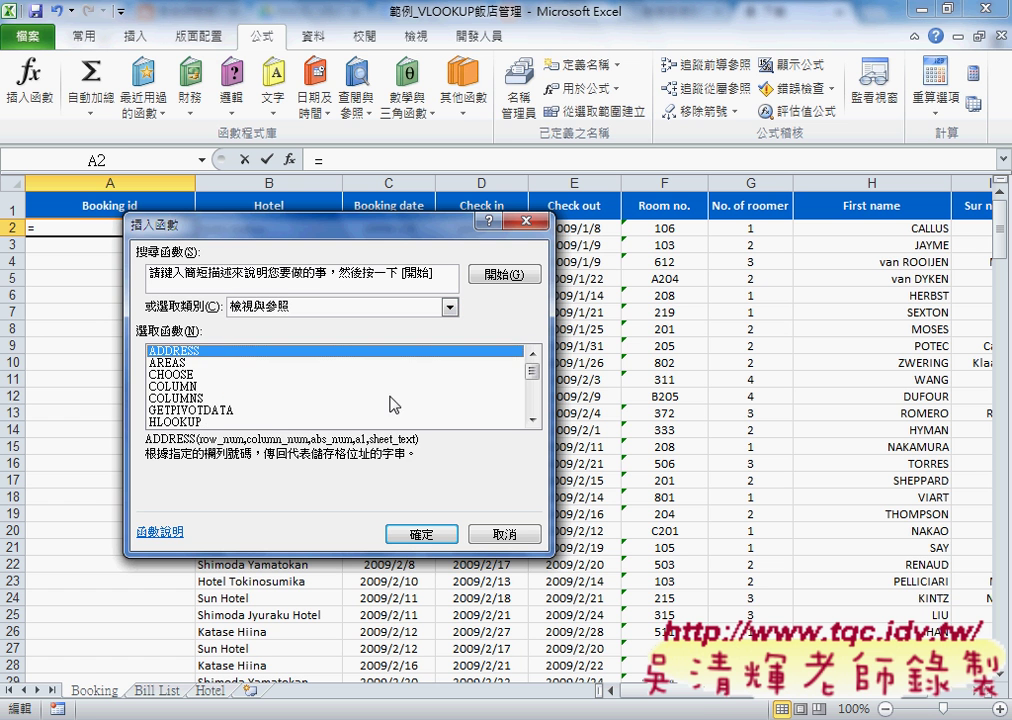
left_click_drag(533, 372, 533, 402)
left_click(272, 422)
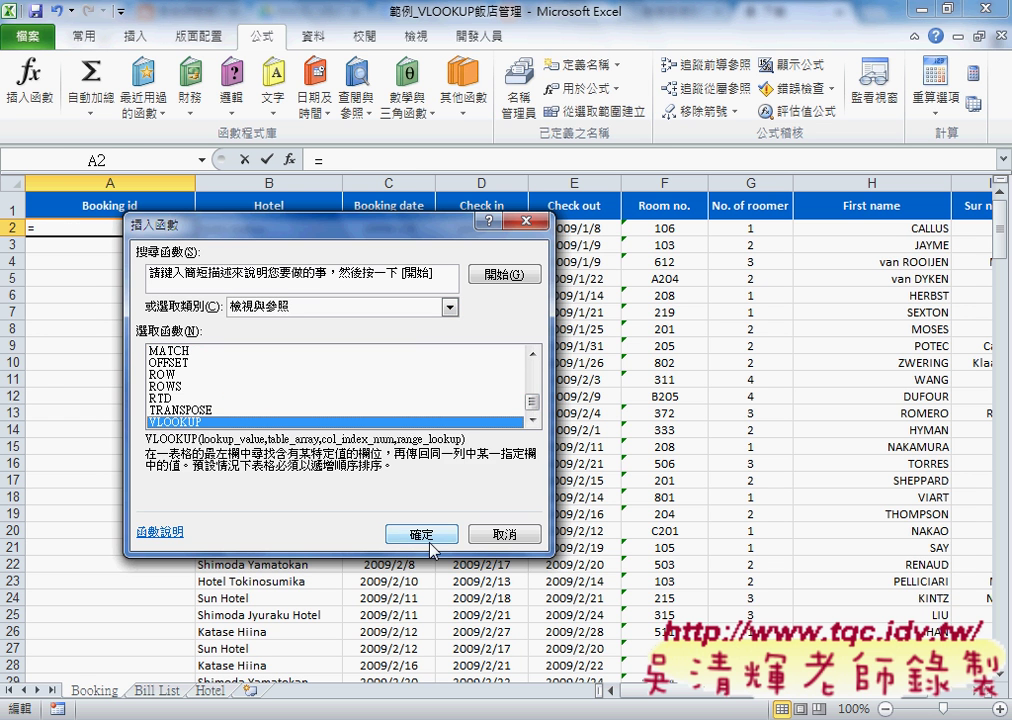
- Fill VLOOKUP with Lookup_value B2, Table_array HotelDetail from Paste Name, and Col_index_num 2
double_click(341, 422)
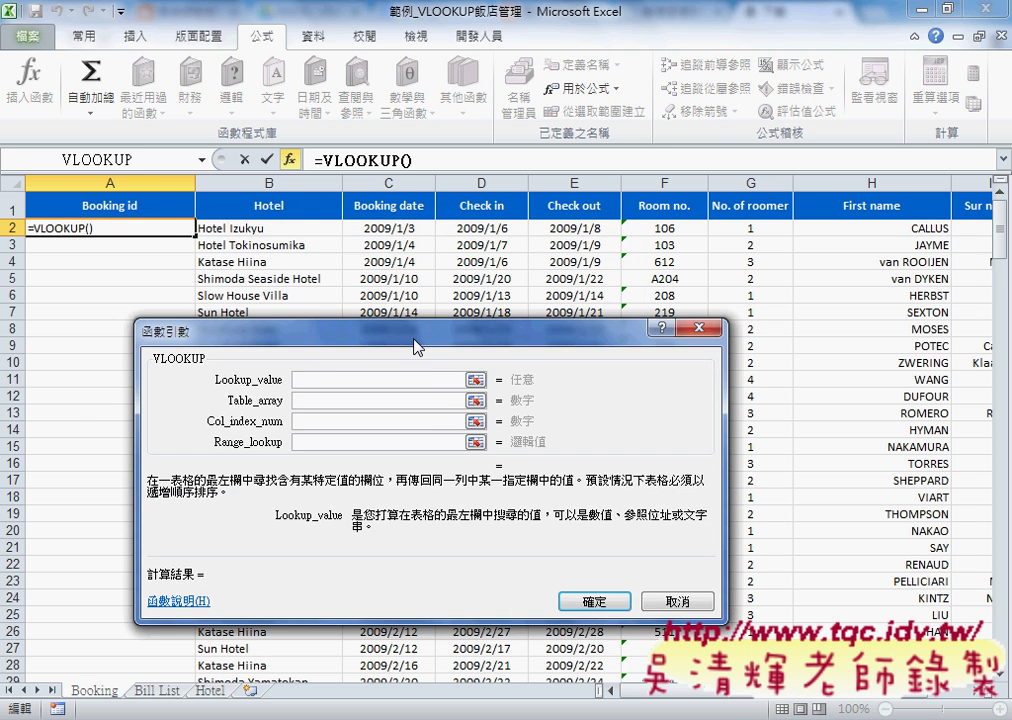
left_click(265, 228)
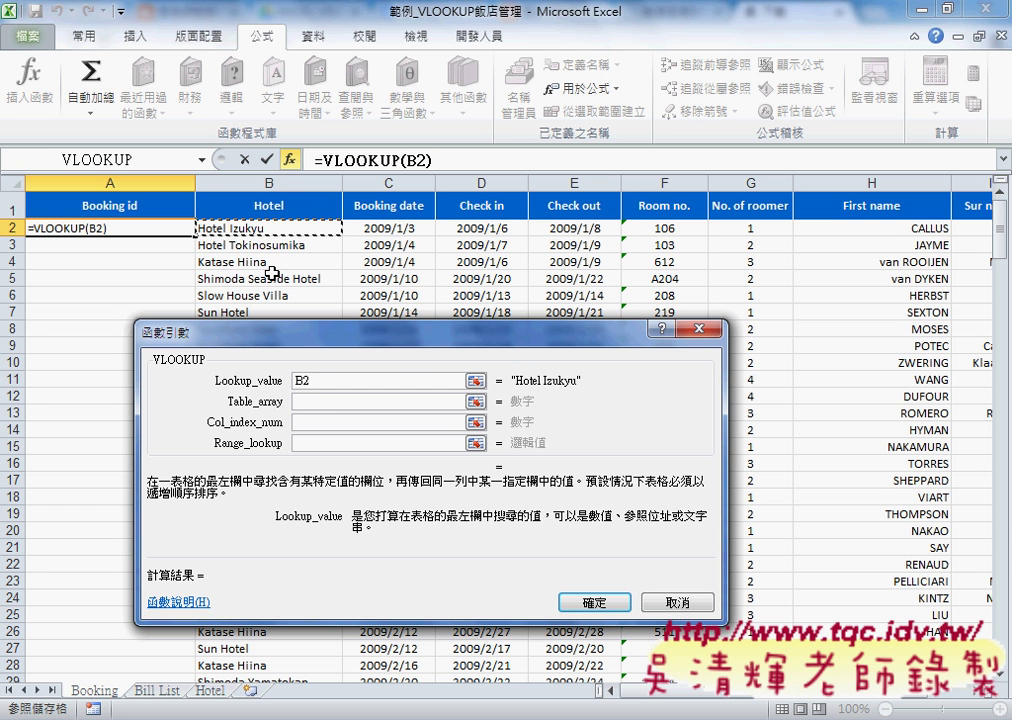
left_click(314, 400)
key("F3")
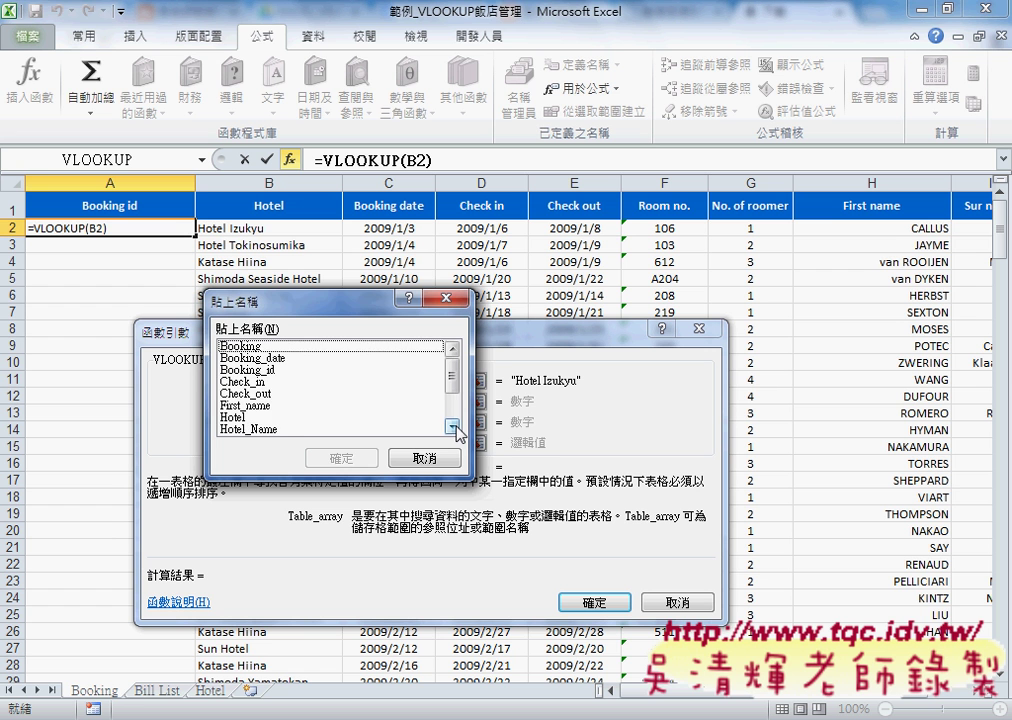
scroll(453, 430, "down", 1)
left_click(270, 406)
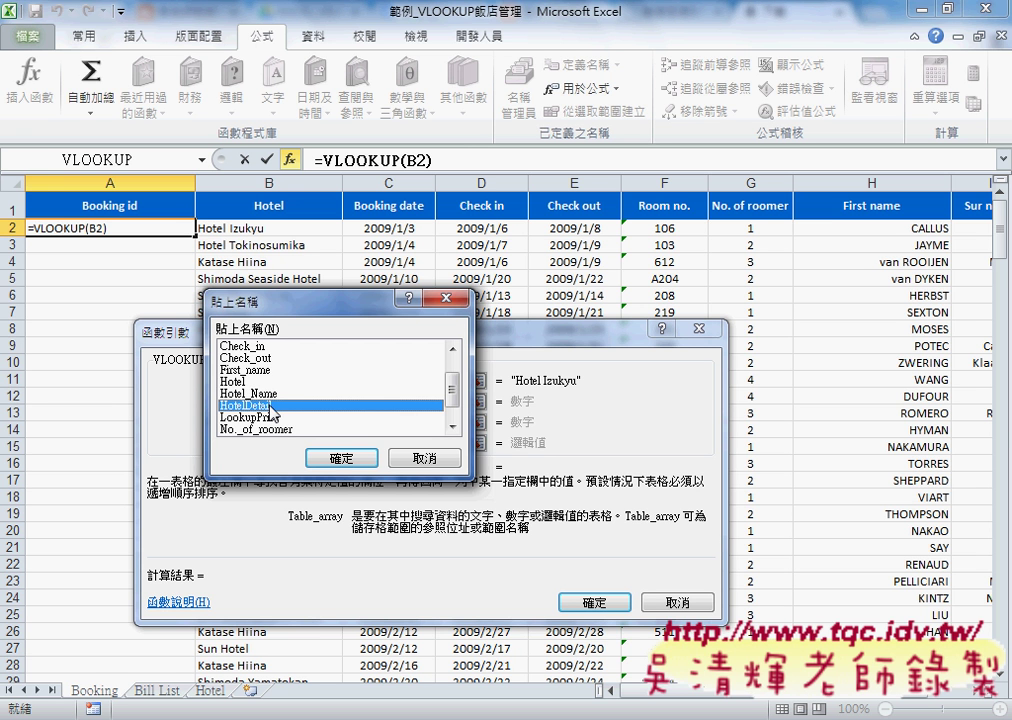
left_click(341, 458)
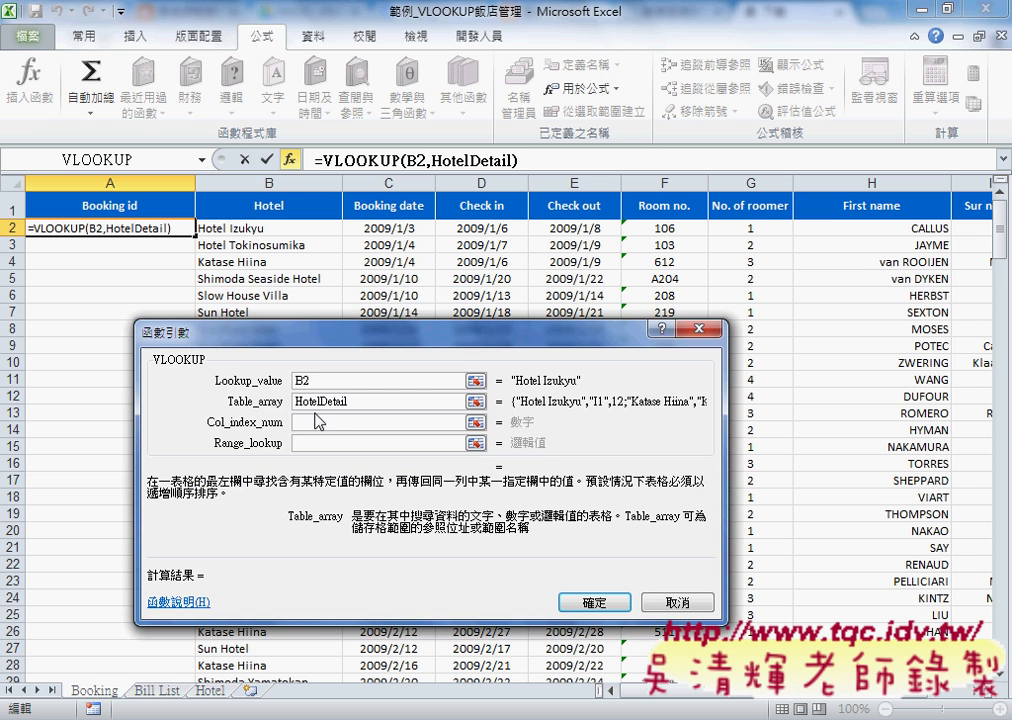
left_click(318, 421)
type("2")
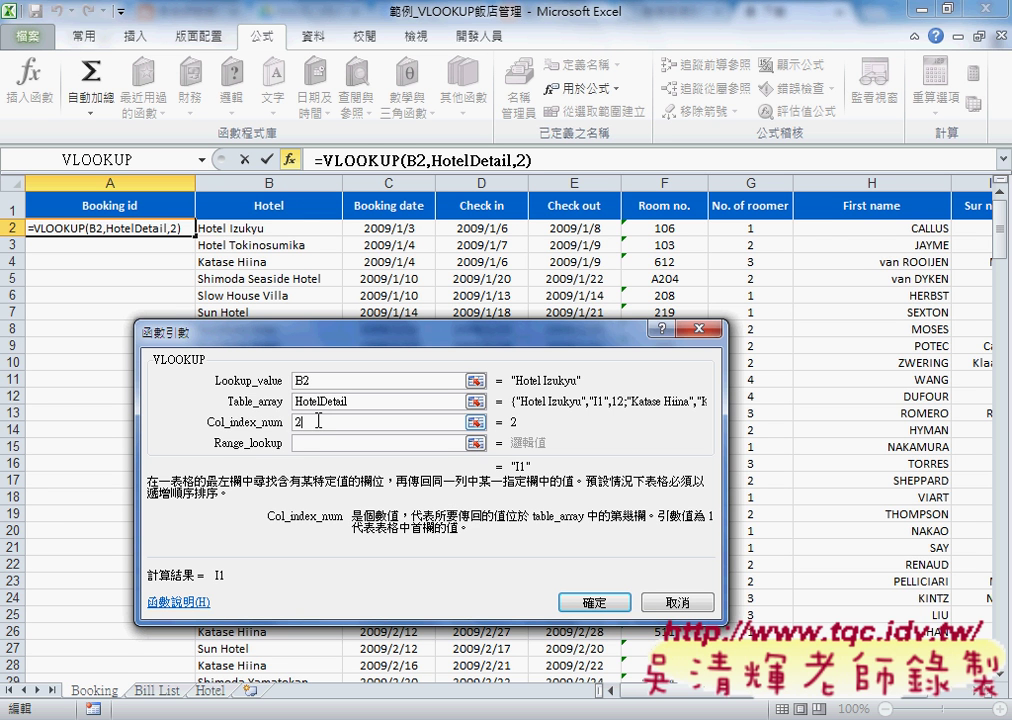
left_click(312, 443)
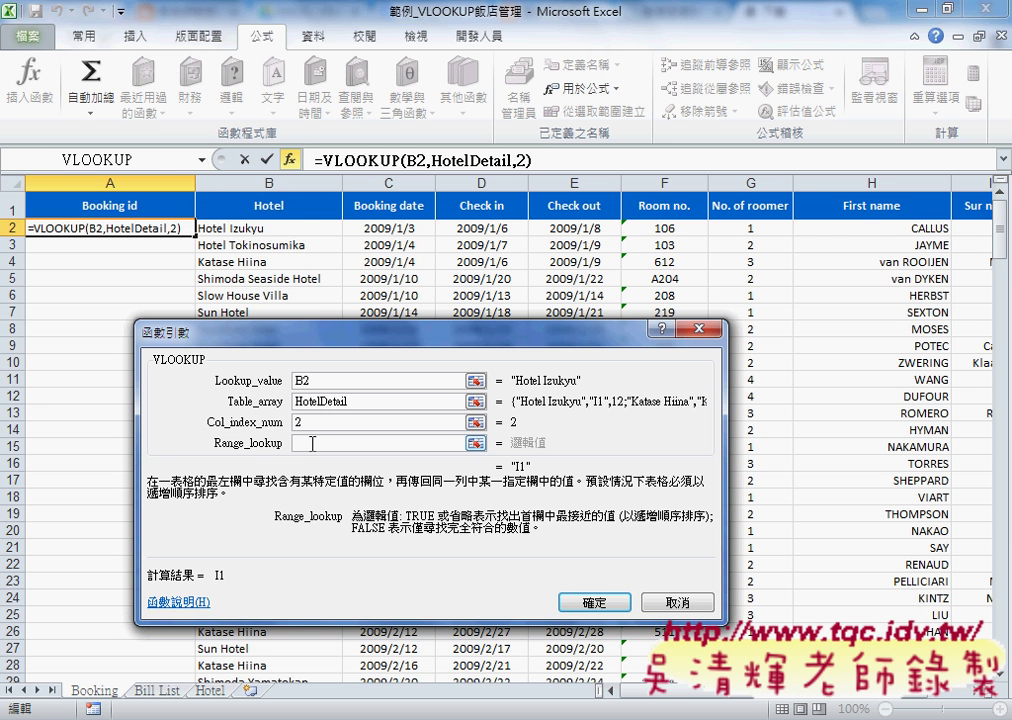
- Set Range_lookup to 0, confirm VLOOKUP, then append &"-"&D2 to A2's formula
type("0")
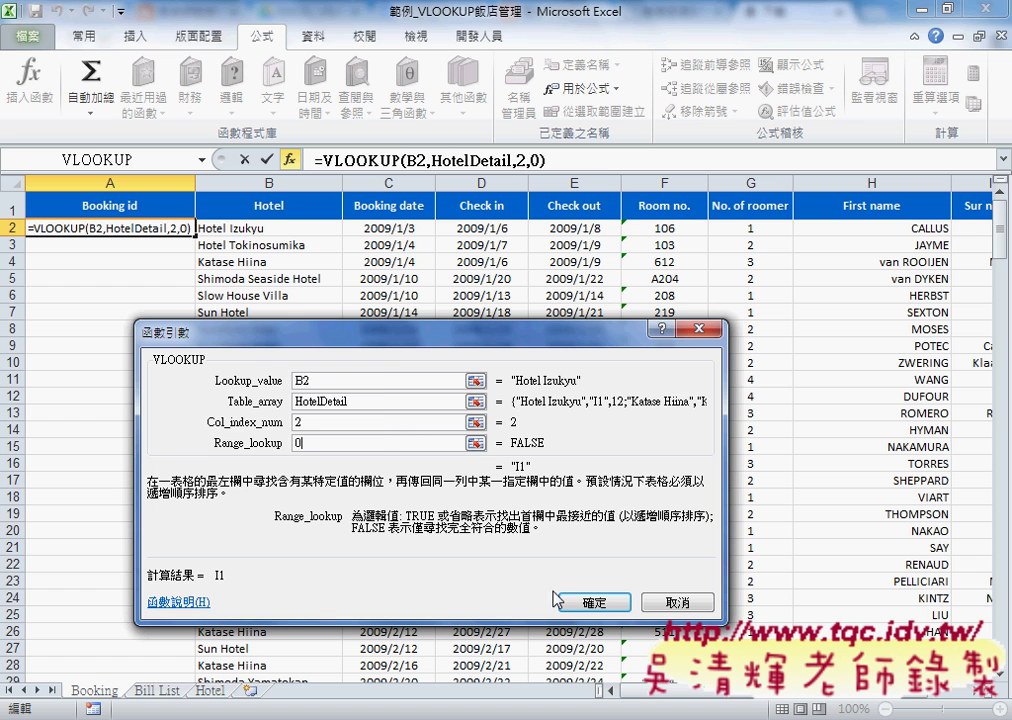
left_click(594, 602)
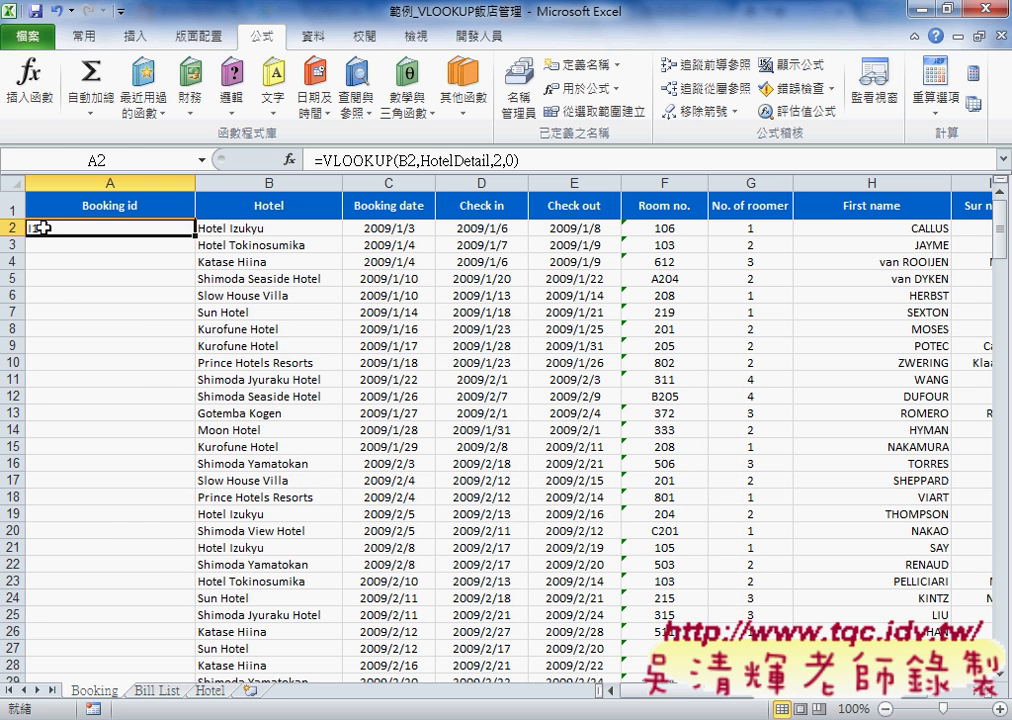
left_click(548, 160)
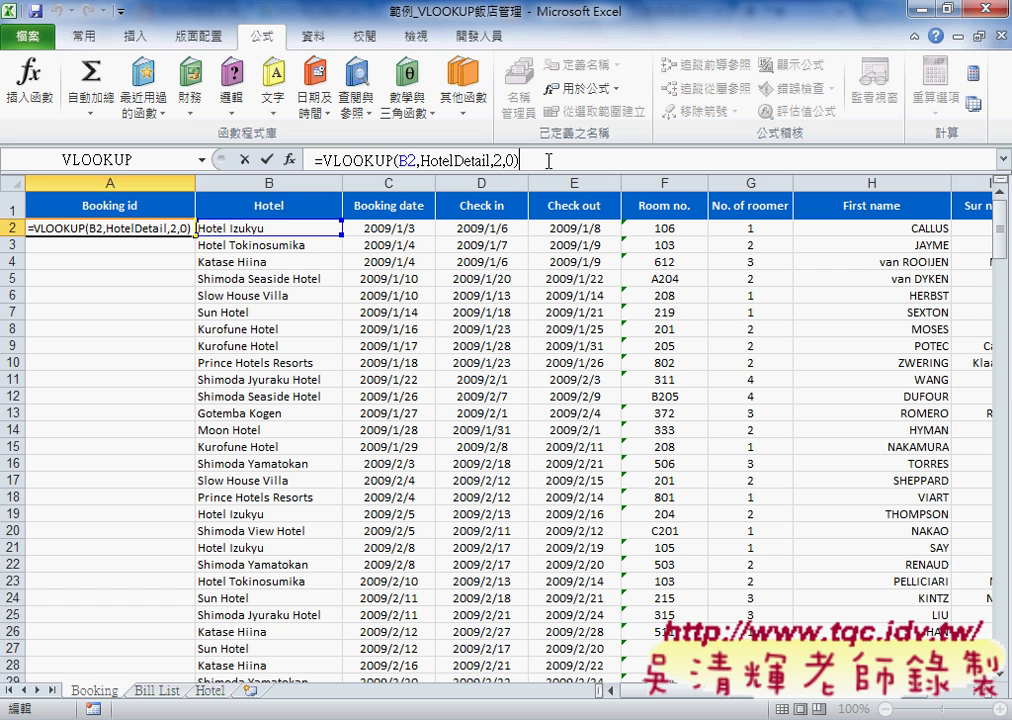
type("&\"")
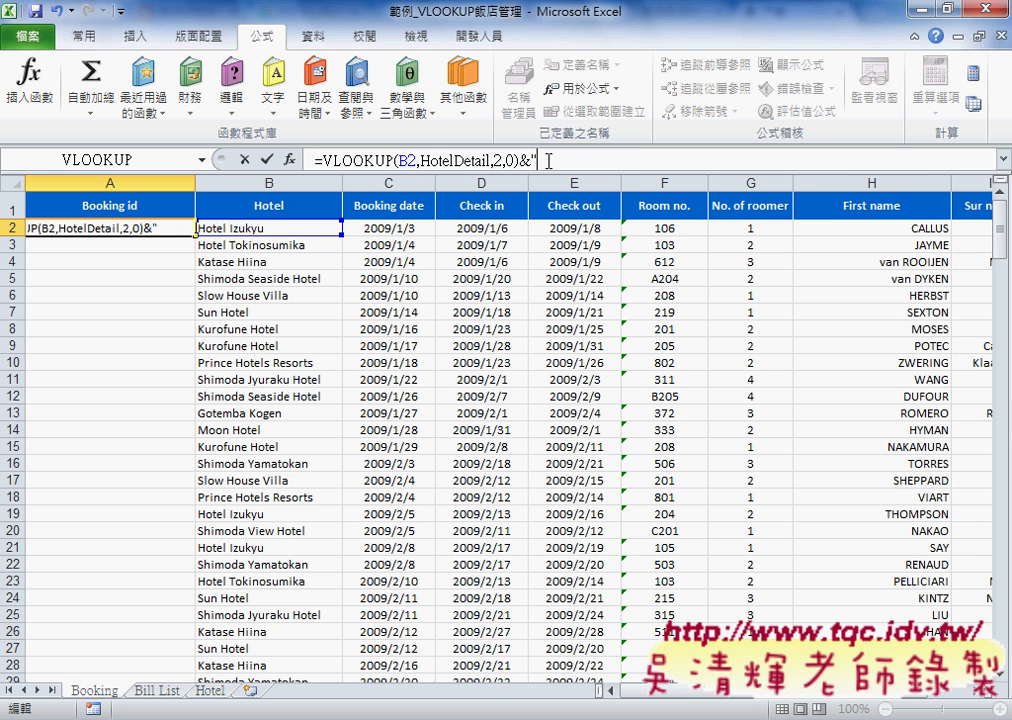
type("-")
type("\"")
type("&")
left_click(485, 230)
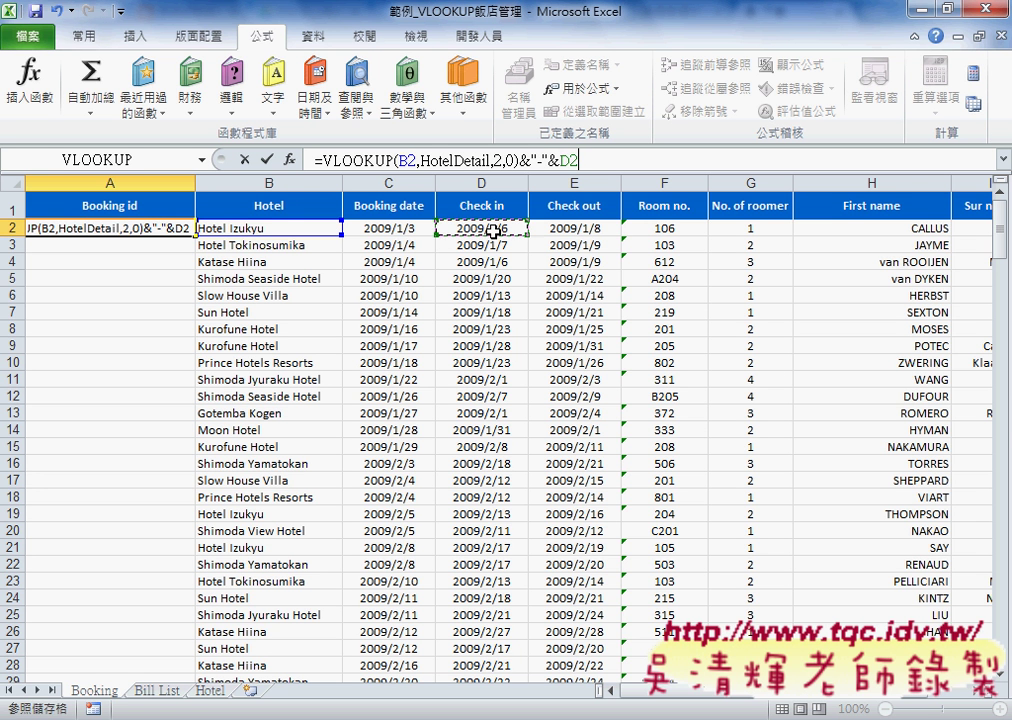
- Commit A2's formula so it displays I1-39819, then review the result
left_click(266, 159)
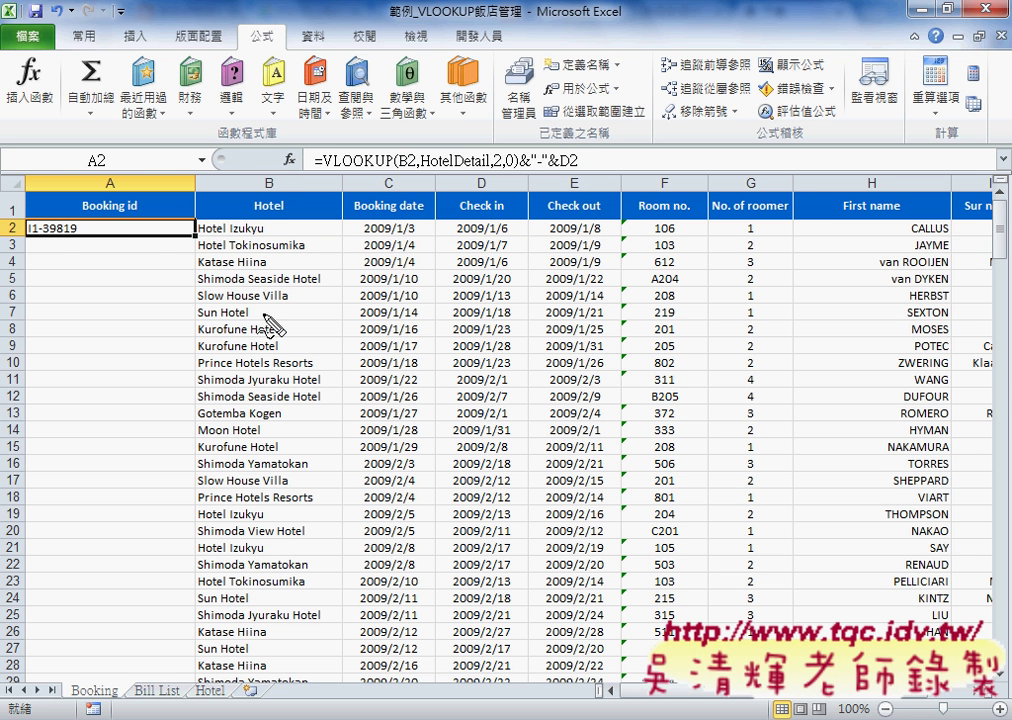
left_click_drag(43, 238, 77, 238)
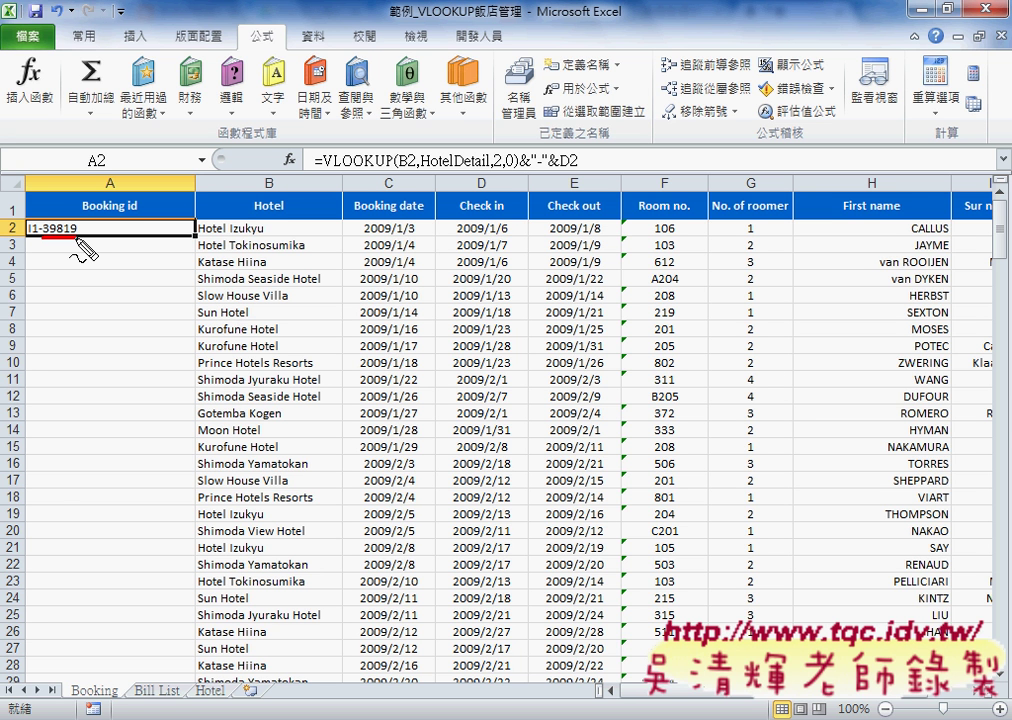
left_click_drag(462, 222, 510, 238)
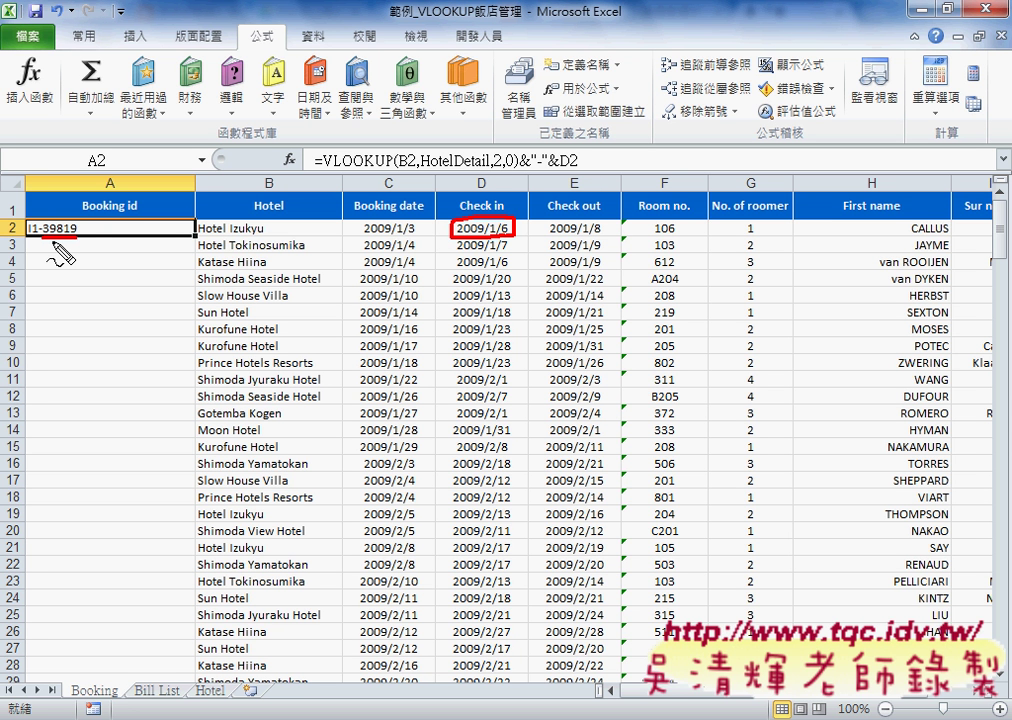
key("Escape")
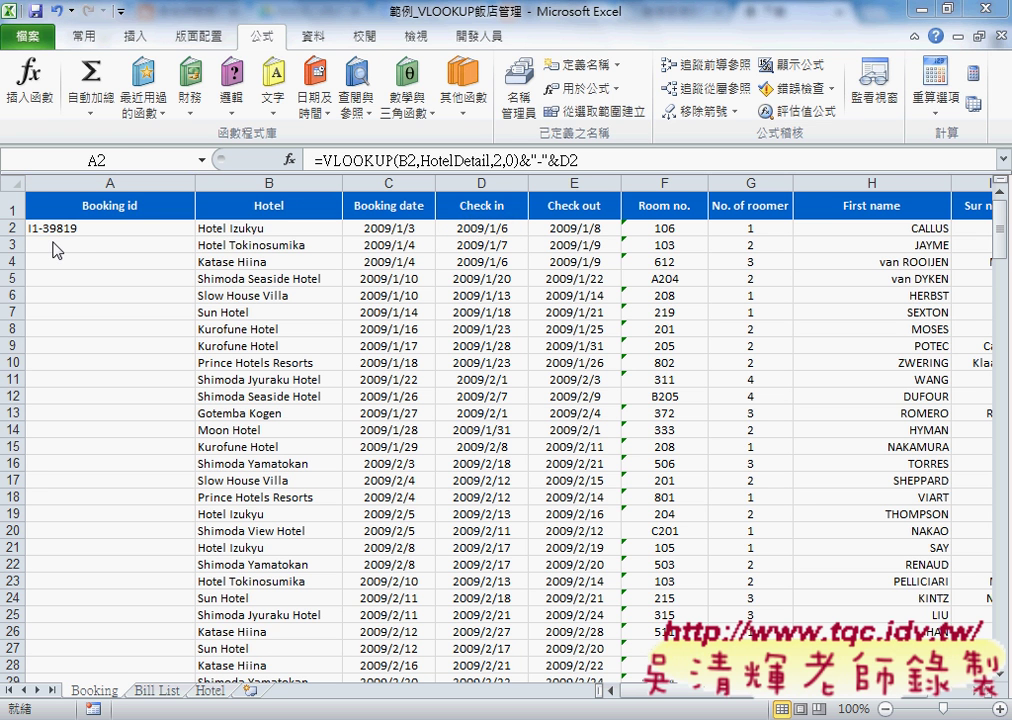
- Wrap D2 in A2's formula as text(D2,"mmdd") to format the check-in date
left_click(445, 128)
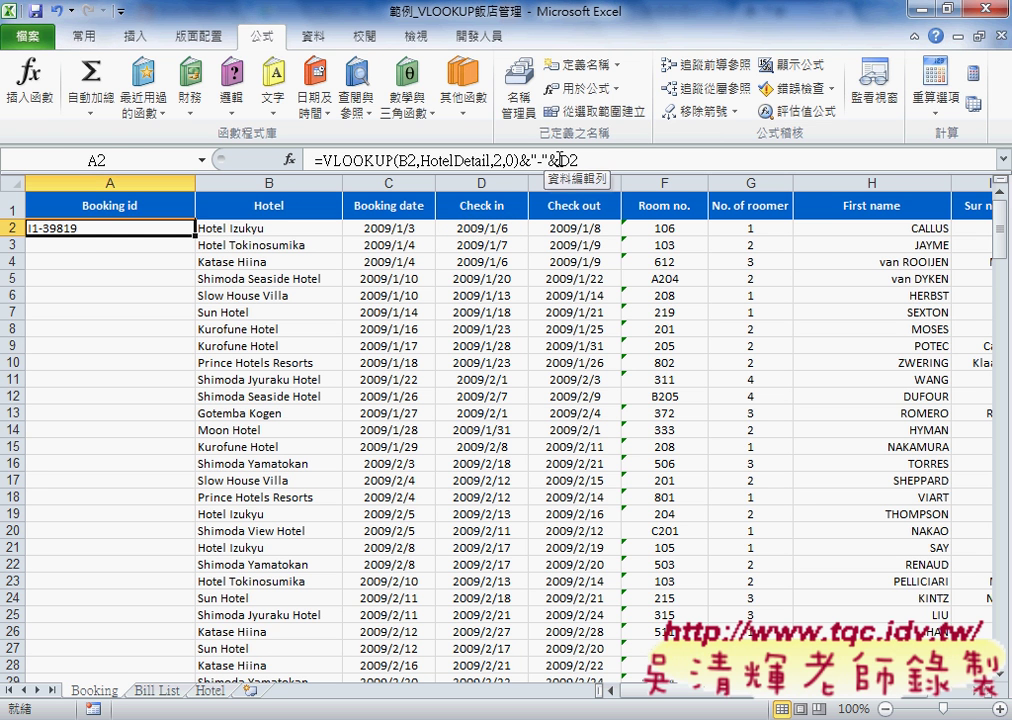
left_click(562, 159)
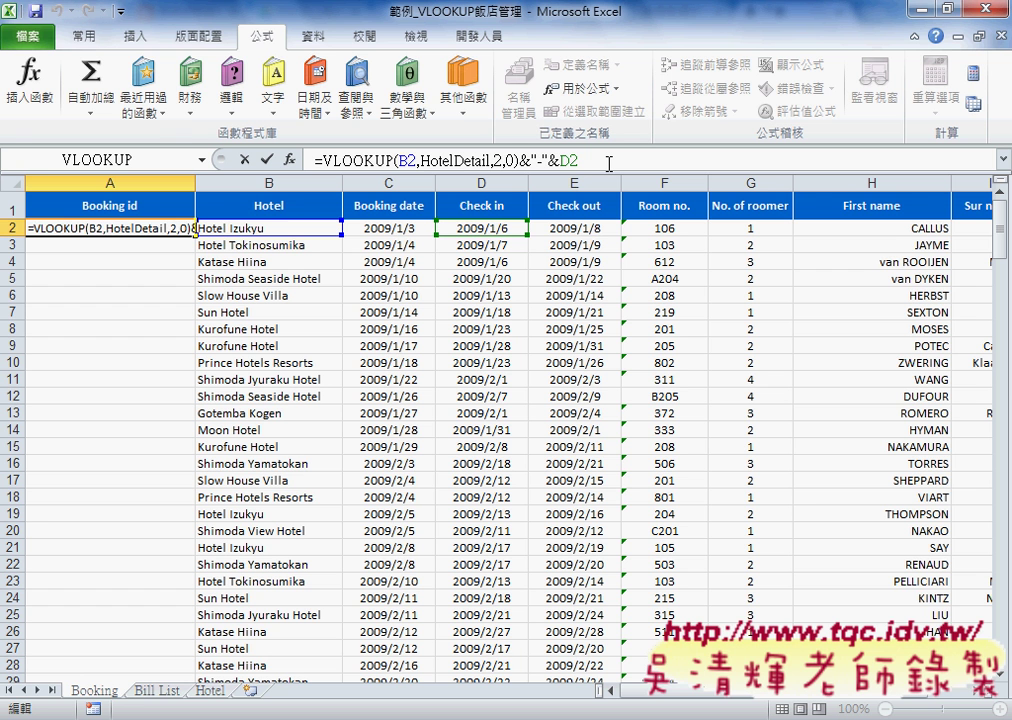
type("w")
key("BackSpace")
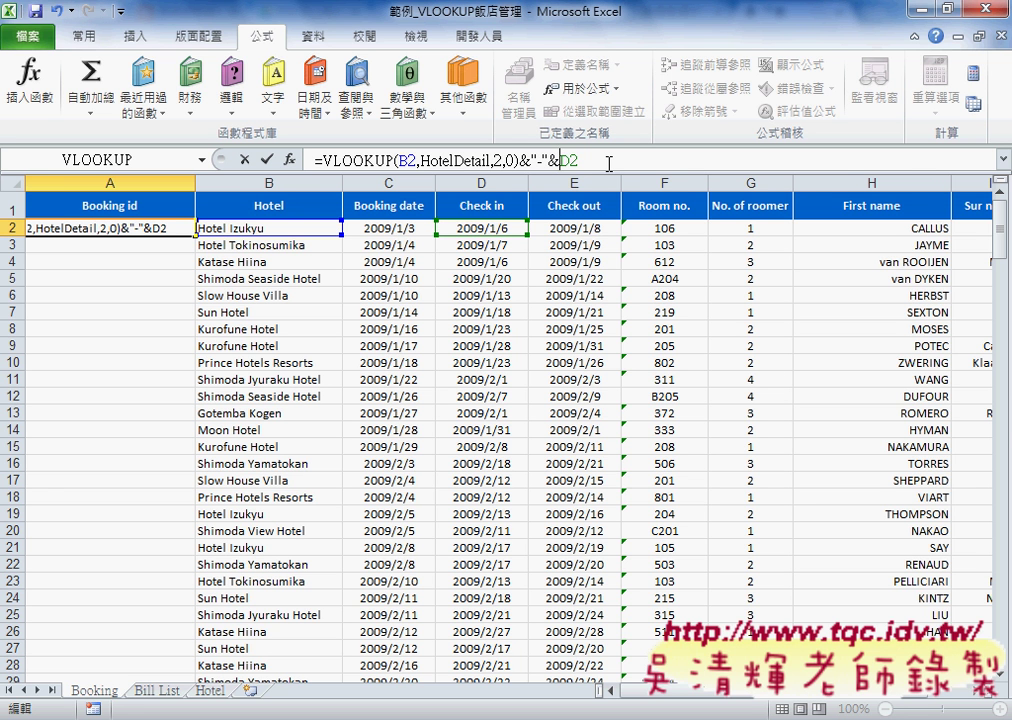
type("text")
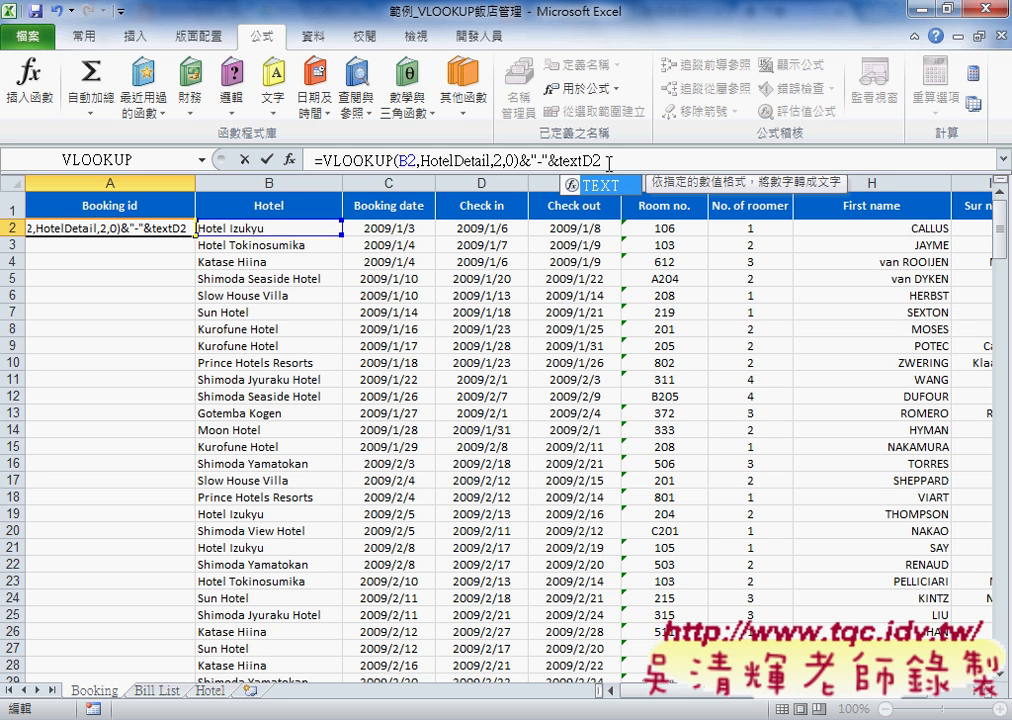
type("(")
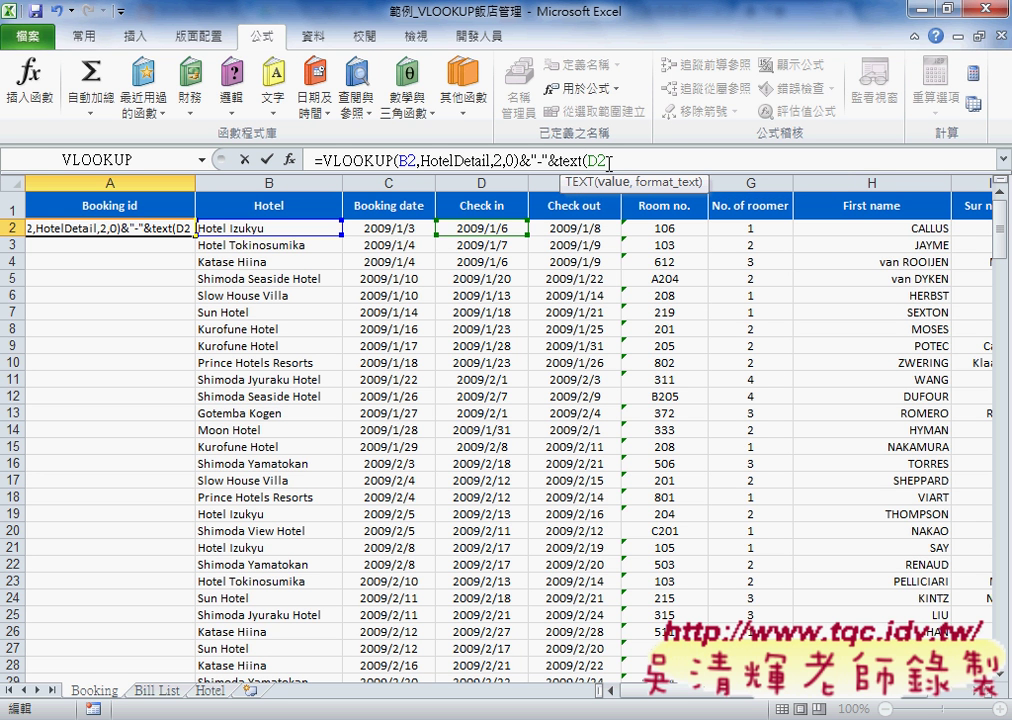
left_click_drag(609, 160, 590, 160)
left_click(625, 162)
type(",")
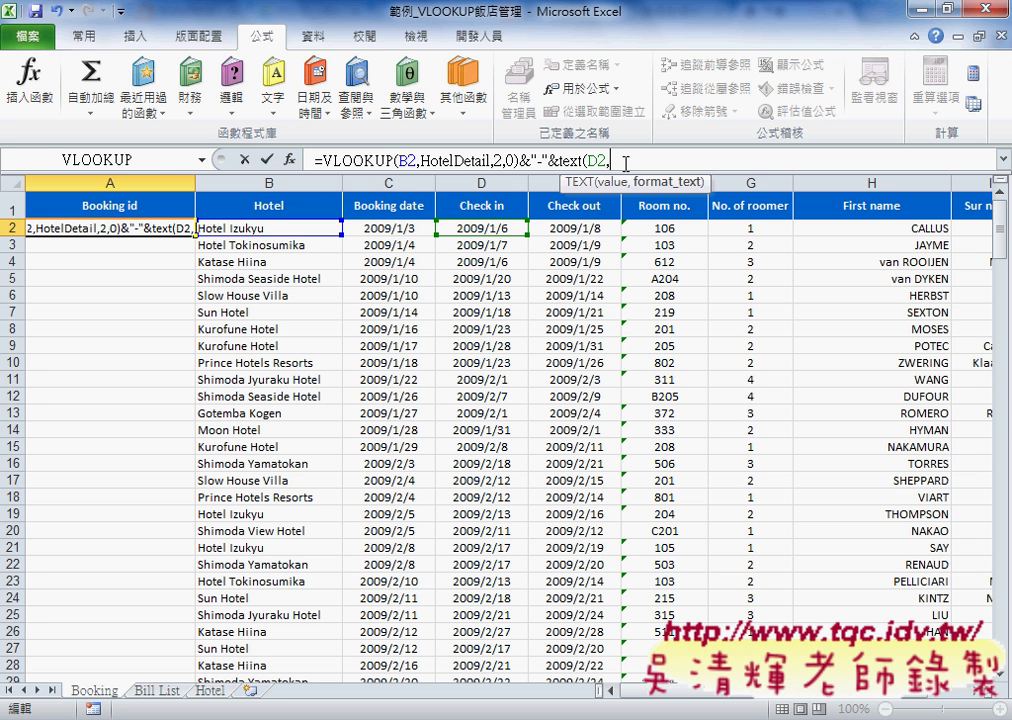
type("\"")
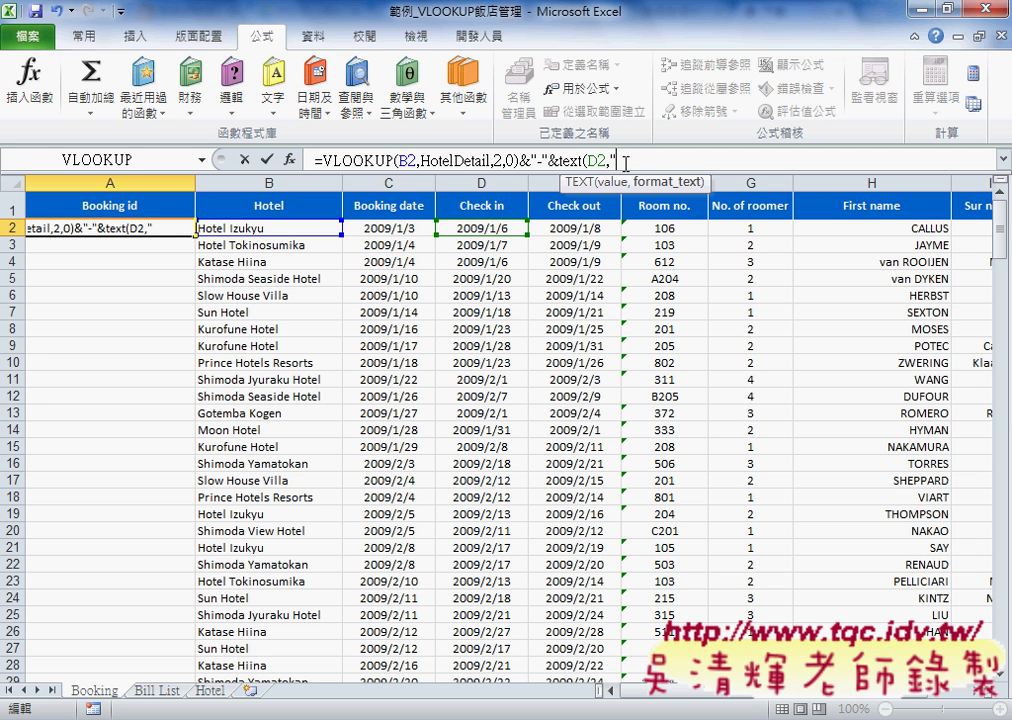
type("mm")
type("dd")
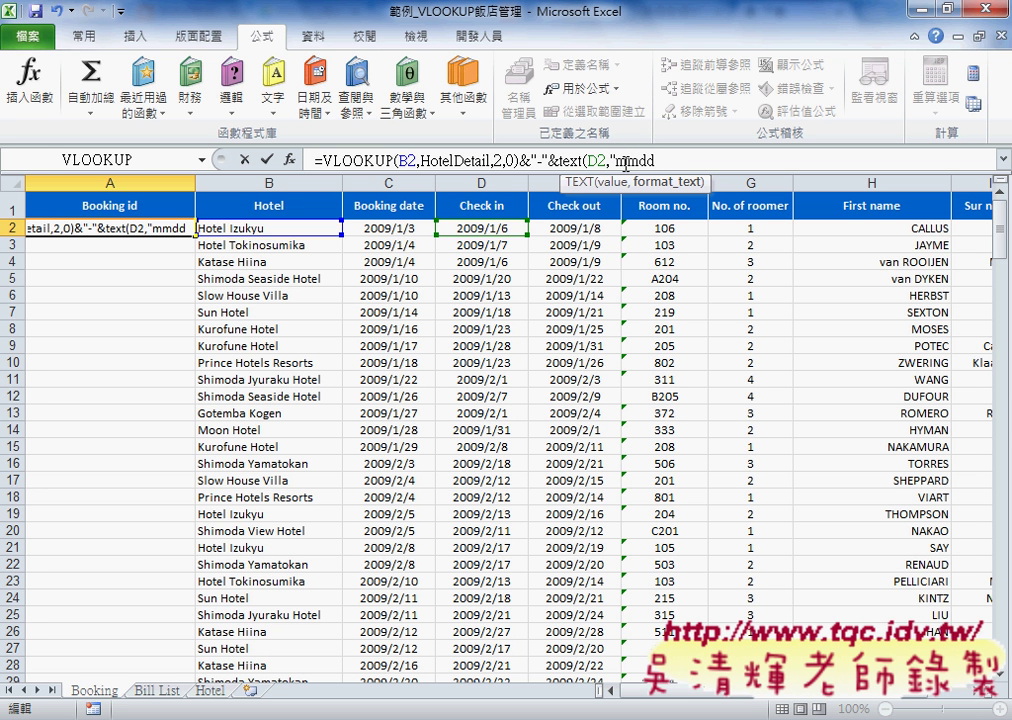